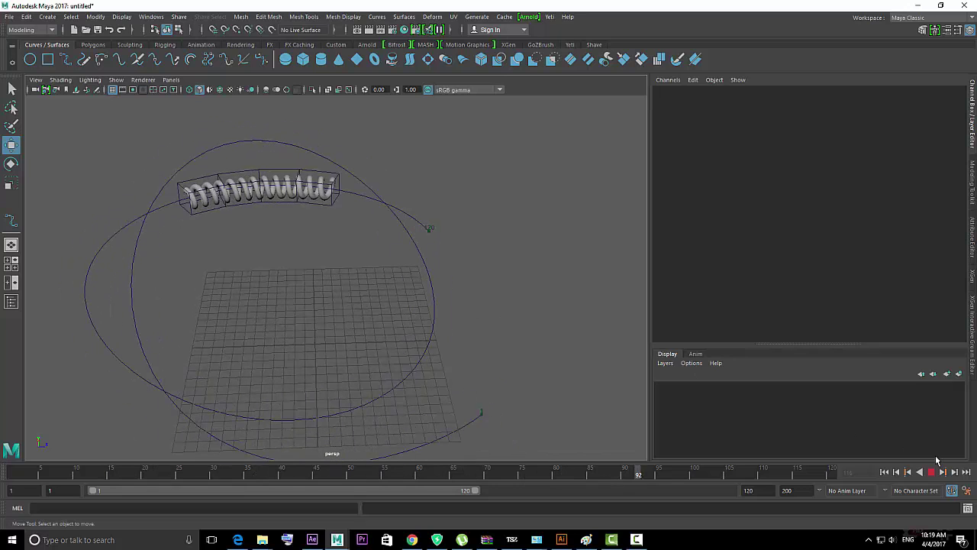
# - Orbit around the finished demo of the spring moving along its curve
pyautogui.moveTo(413, 319)
pyautogui.keyDown('alt'); pyautogui.mouseDown()
pyautogui.moveTo(483, 252)
pyautogui.moveTo(475, 257)
pyautogui.mouseUp(); pyautogui.keyUp('alt')
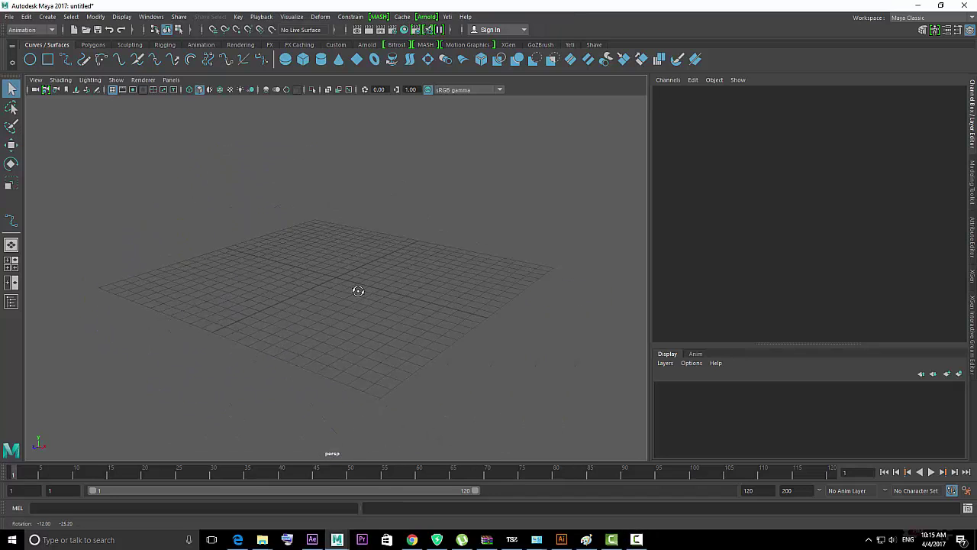
pyautogui.moveTo(358, 290)
pyautogui.keyDown('alt'); pyautogui.mouseDown()
pyautogui.moveTo(209, 221)
pyautogui.moveTo(349, 290)
pyautogui.mouseUp(); pyautogui.keyUp('alt')
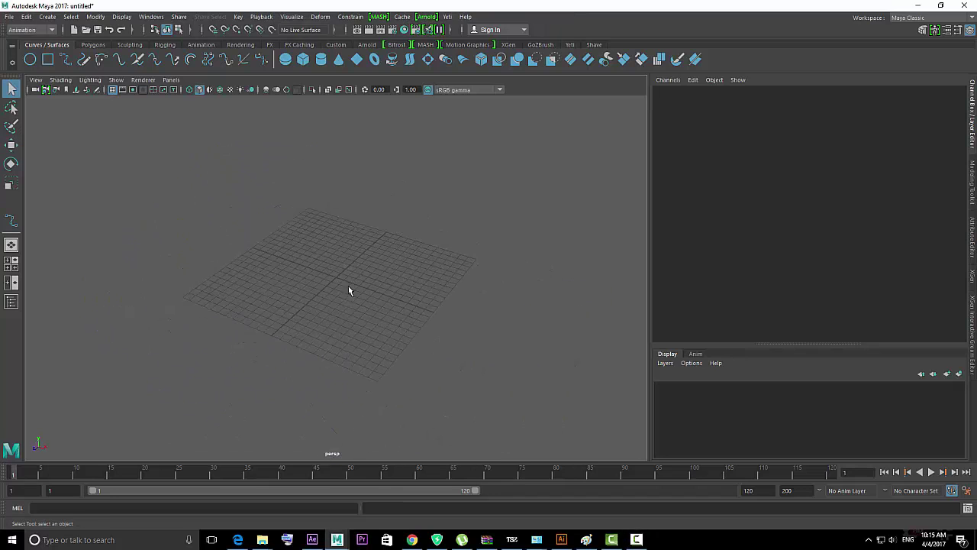
# - Switch the menu set from Animation to Modeling
pyautogui.click(49, 17)
pyautogui.click(16, 33)
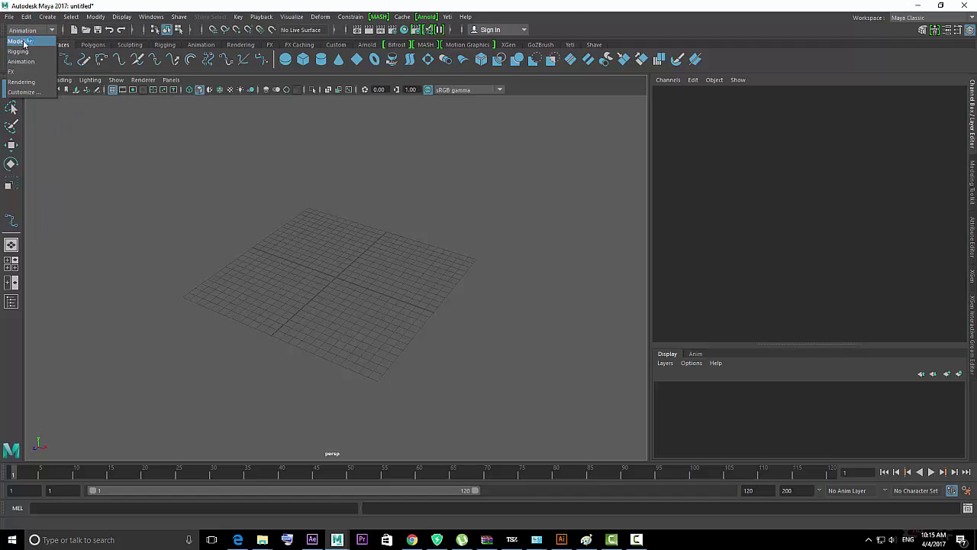
pyautogui.click(23, 38)
pyautogui.click(48, 17)
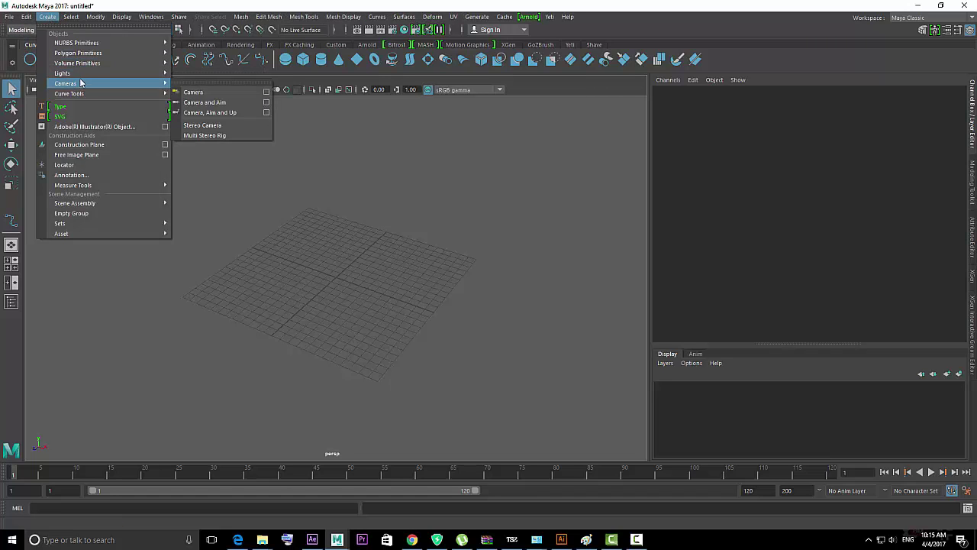
pyautogui.moveTo(77, 53)
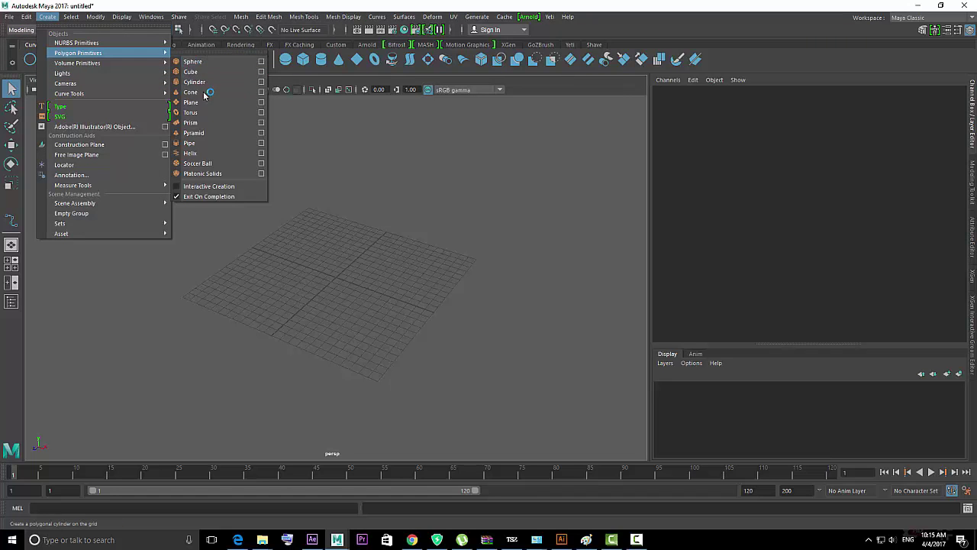
# - Create a polygon helix and drag its height and width much larger in the Channel Box
pyautogui.click(189, 154)
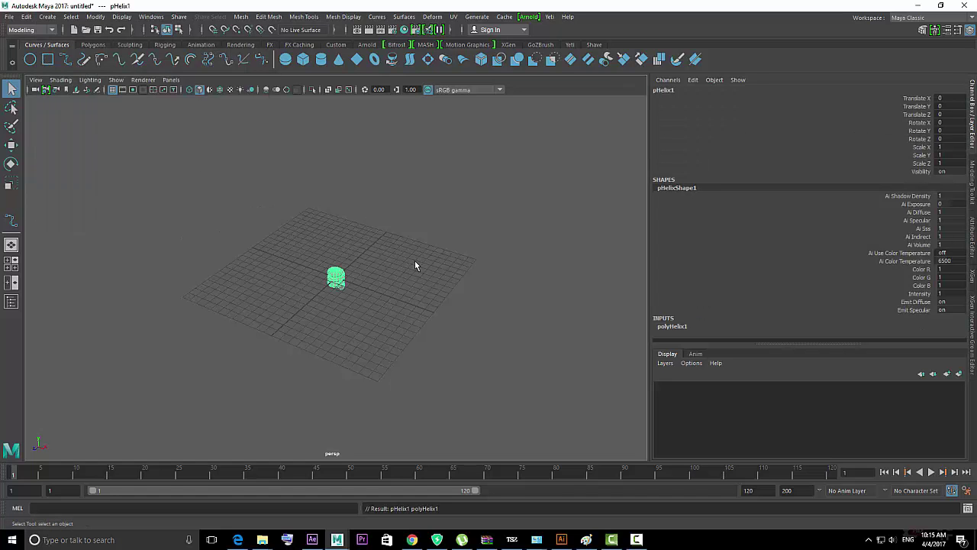
pyautogui.moveTo(414, 261)
pyautogui.keyDown('alt'); pyautogui.mouseDown()
pyautogui.moveTo(337, 235)
pyautogui.moveTo(415, 323)
pyautogui.mouseUp(); pyautogui.keyUp('alt')
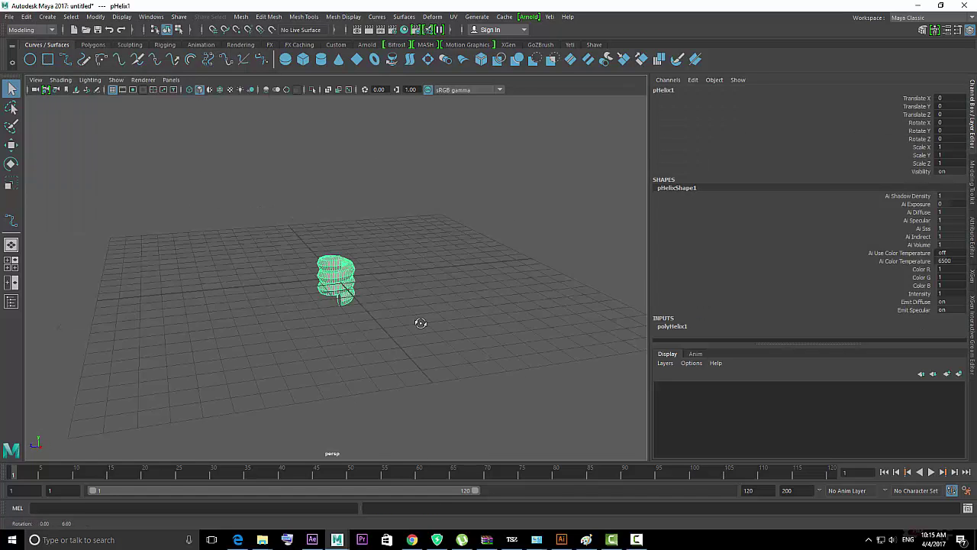
pyautogui.click(679, 327)
pyautogui.scroll(-3, 839, 267)
pyautogui.click(920, 266)
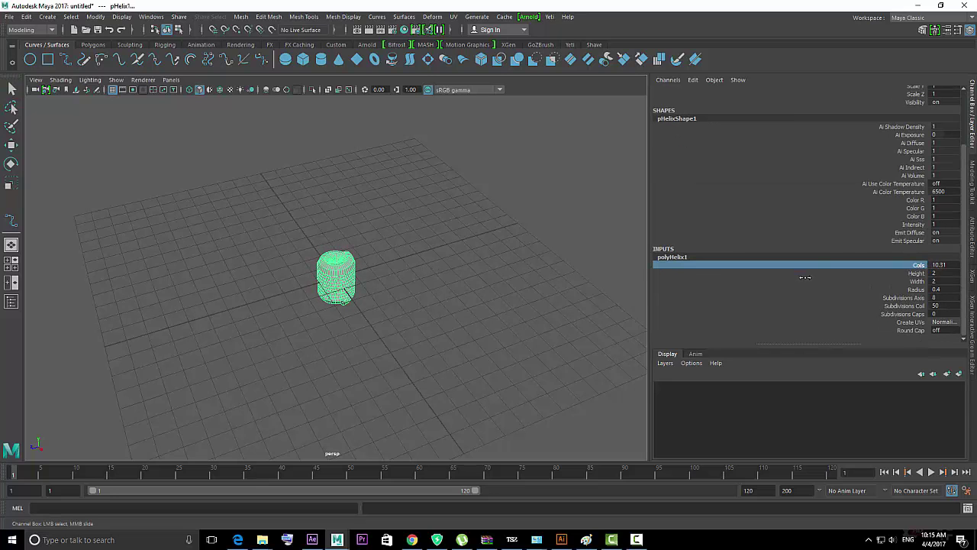
pyautogui.click(916, 274)
pyautogui.moveTo(391, 274); pyautogui.dragTo(478, 251, button='middle')
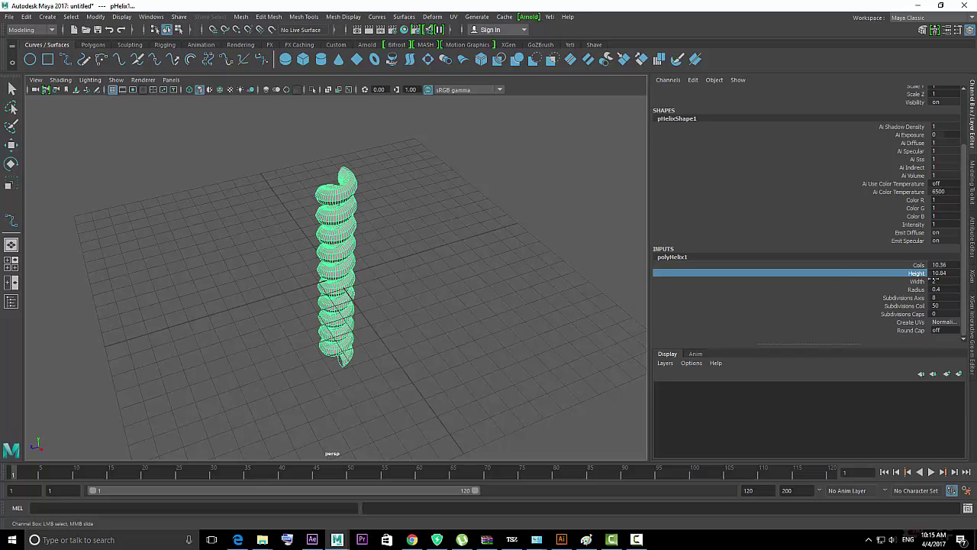
pyautogui.keyDown('alt'); pyautogui.moveTo(478, 251); pyautogui.dragTo(501, 245); pyautogui.keyUp('alt')
pyautogui.moveTo(502, 244)
pyautogui.mouseDown(button='middle')
pyautogui.moveTo(503, 276)
pyautogui.moveTo(411, 288)
pyautogui.moveTo(807, 304)
pyautogui.mouseUp(button='middle')
pyautogui.click(916, 280)
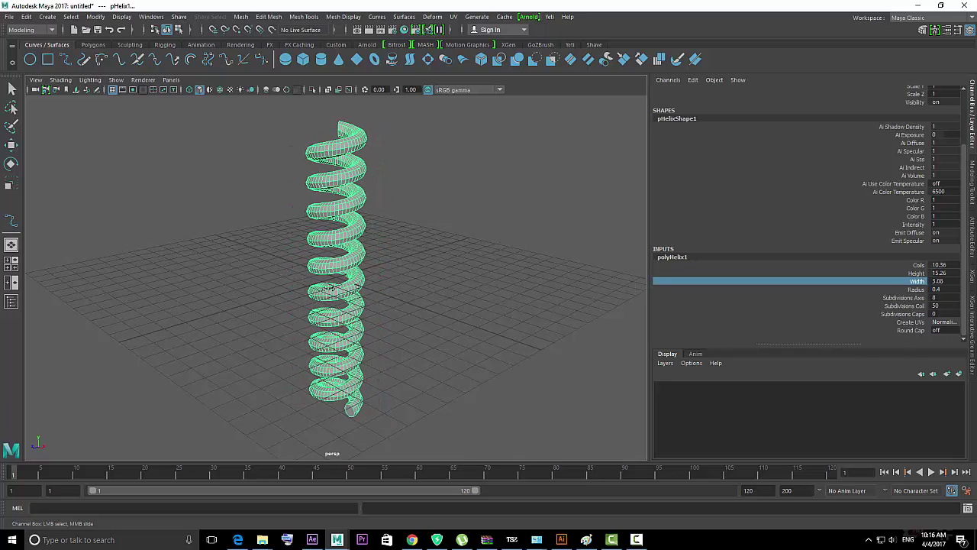
# - Set the helix radius to 0.39, axis subdivisions to 23 and coil subdivisions to 70
pyautogui.click(915, 289)
pyautogui.moveTo(481, 284); pyautogui.dragTo(409, 296, button='middle')
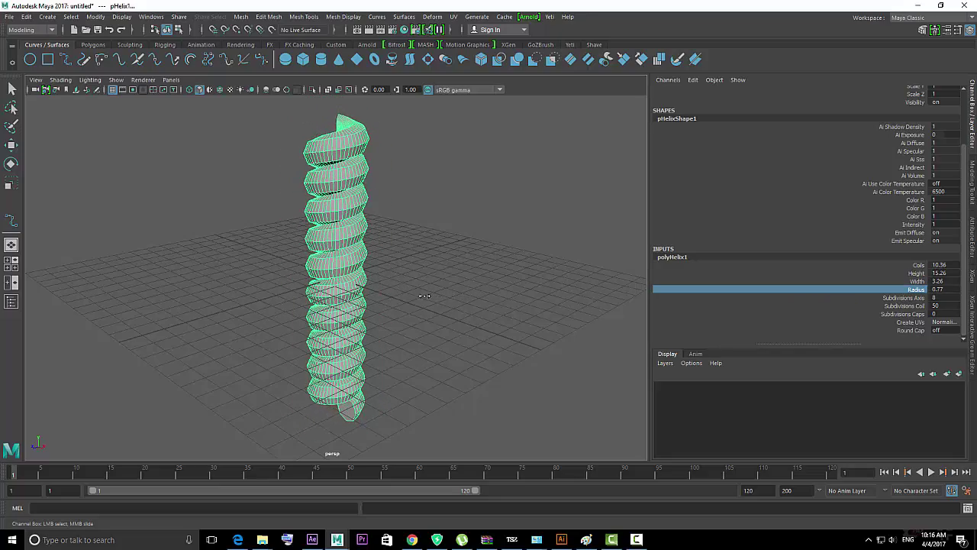
pyautogui.moveTo(364, 260)
pyautogui.keyDown('alt'); pyautogui.mouseDown()
pyautogui.moveTo(422, 303)
pyautogui.moveTo(458, 247)
pyautogui.moveTo(508, 266)
pyautogui.mouseUp(); pyautogui.keyUp('alt')
pyautogui.click(908, 298)
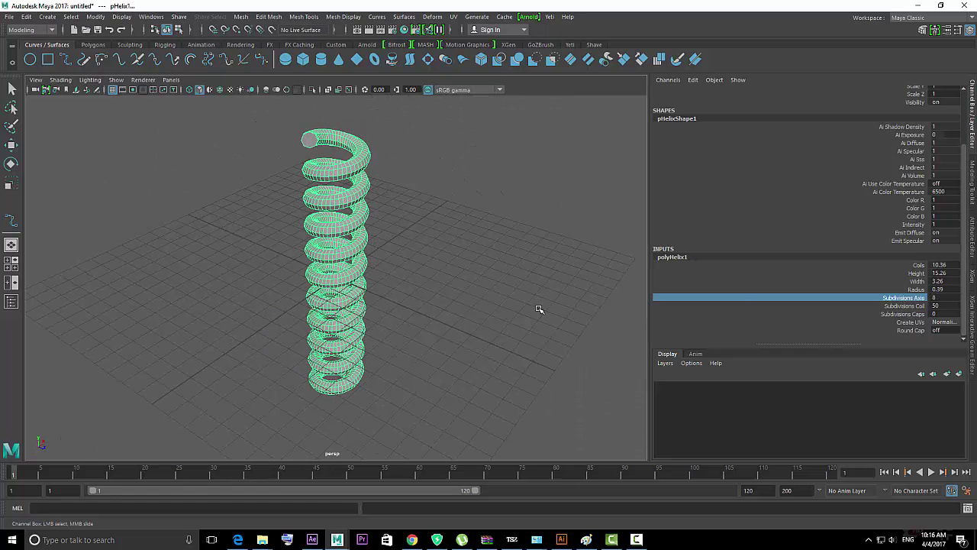
pyautogui.moveTo(471, 264); pyautogui.dragTo(534, 264, button='middle')
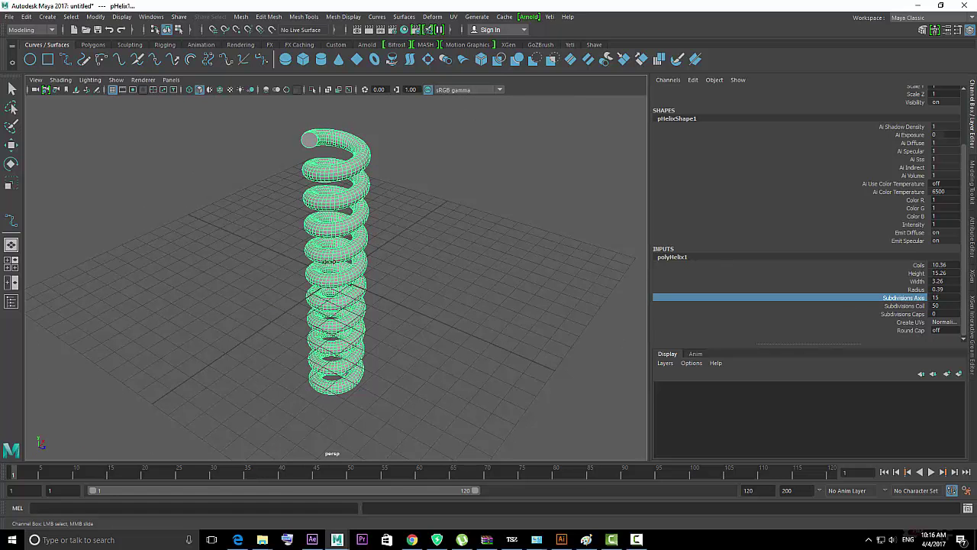
pyautogui.click(898, 305)
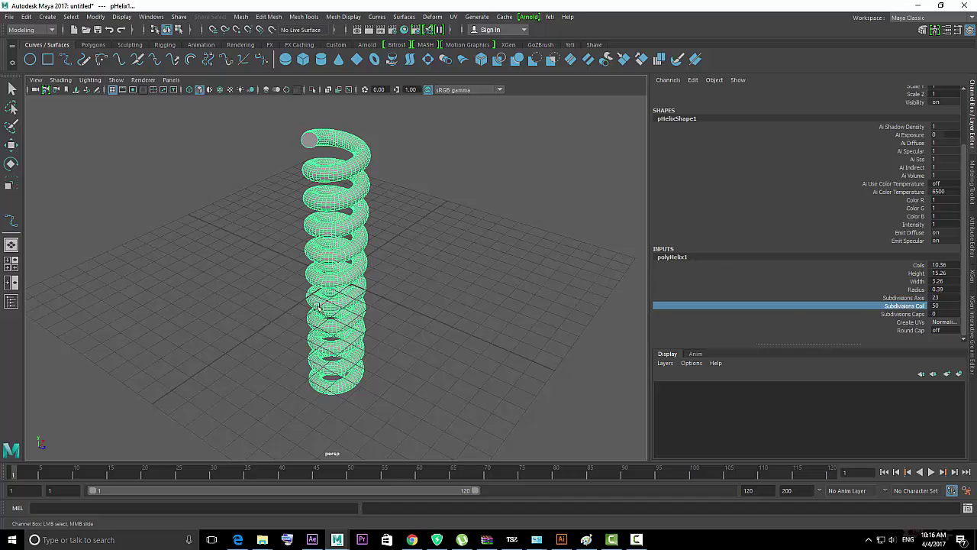
pyautogui.moveTo(898, 307); pyautogui.dragTo(954, 306, button='middle')
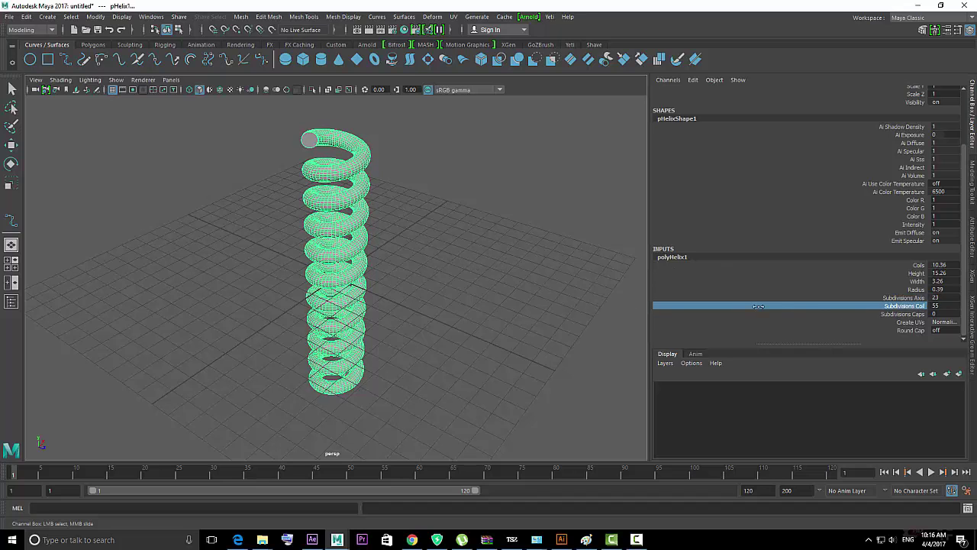
pyautogui.click(891, 316)
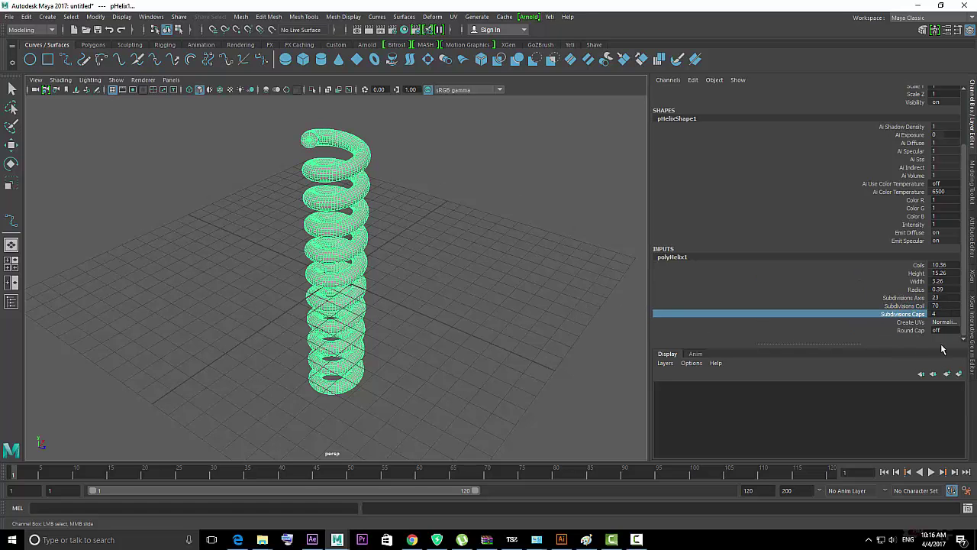
# - Raise the coils to 13.05 and the height to 15.26, then deselect the helix
pyautogui.keyDown('alt'); pyautogui.moveTo(413, 321); pyautogui.dragTo(305, 277); pyautogui.keyUp('alt')
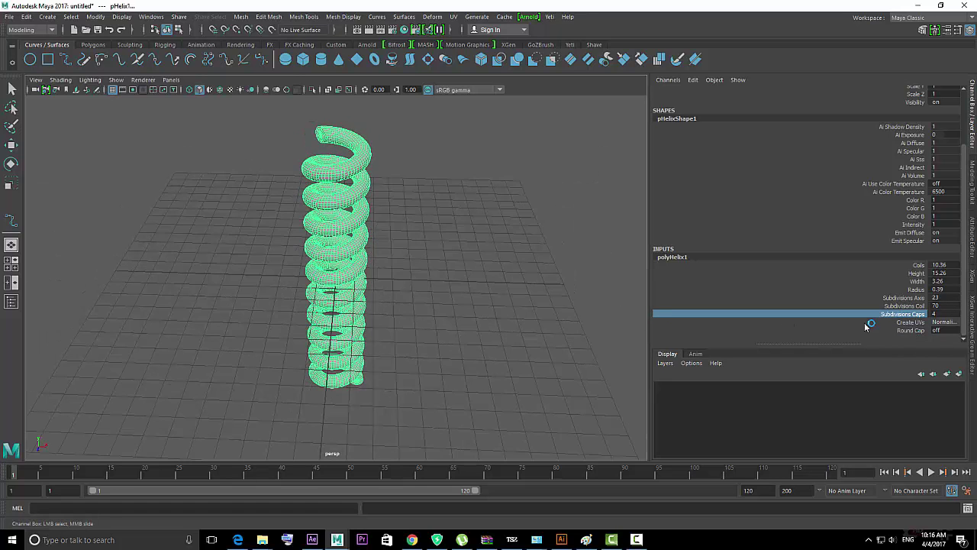
pyautogui.click(918, 265)
pyautogui.moveTo(346, 282); pyautogui.dragTo(475, 284, button='middle')
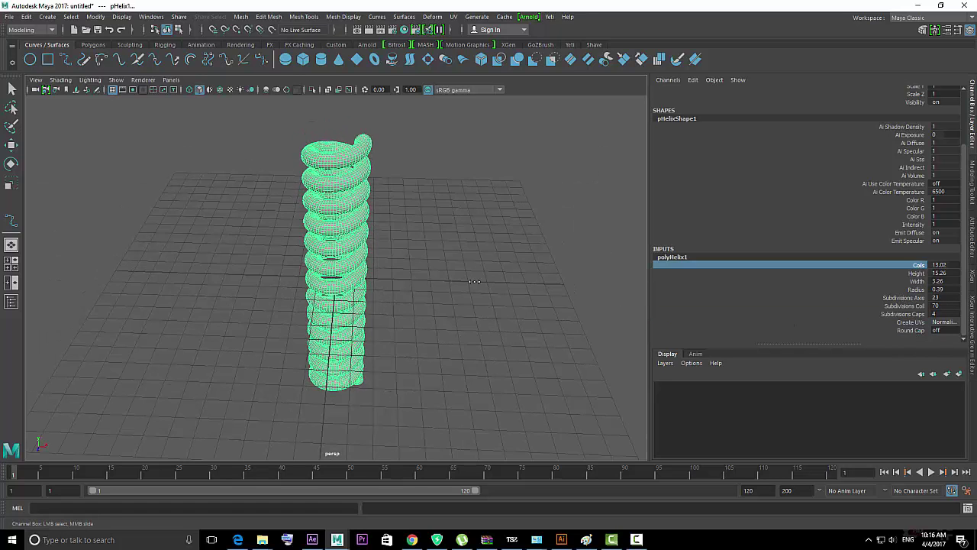
pyautogui.click(917, 274)
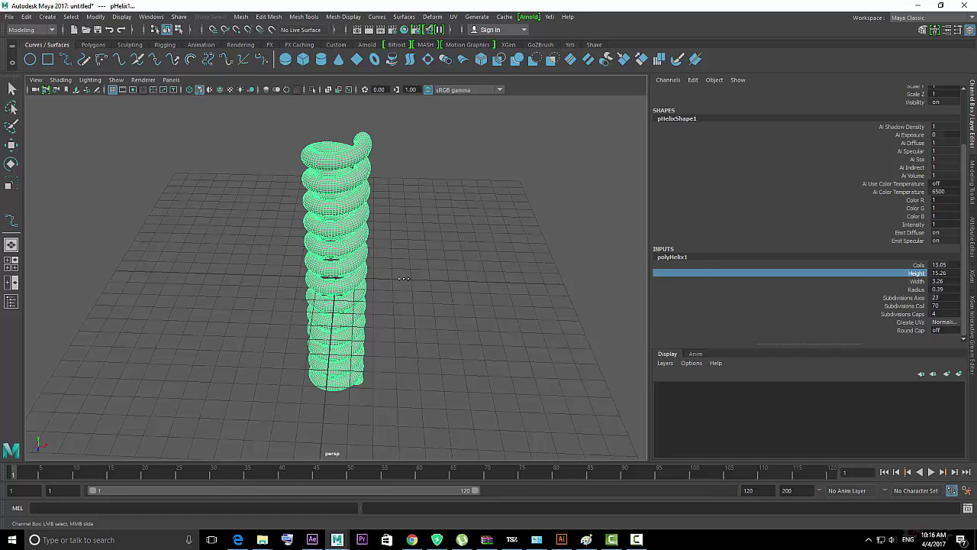
pyautogui.moveTo(404, 277); pyautogui.dragTo(649, 297, button='middle')
pyautogui.click(395, 259)
# - Draw a long looping EP curve around the helix in the full-size top view
pyautogui.moveTo(394, 258)
pyautogui.keyDown('alt'); pyautogui.mouseDown()
pyautogui.moveTo(506, 230)
pyautogui.moveTo(240, 216)
pyautogui.moveTo(270, 270)
pyautogui.moveTo(425, 336)
pyautogui.moveTo(237, 321)
pyautogui.moveTo(547, 255)
pyautogui.moveTo(349, 216)
pyautogui.moveTo(334, 250)
pyautogui.mouseUp(); pyautogui.keyUp('alt')
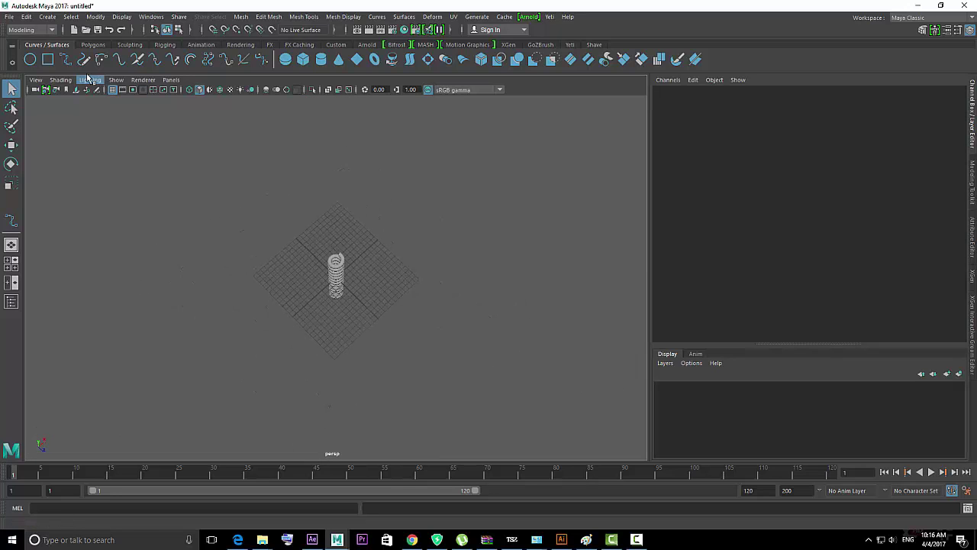
pyautogui.press('y')
pyautogui.press('space')
pyautogui.press('space')
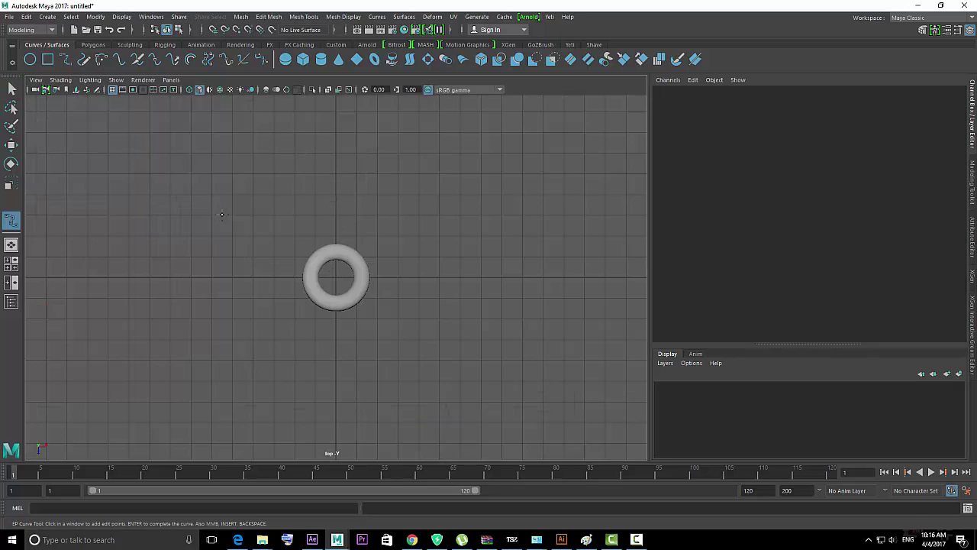
pyautogui.scroll(-3, 230, 283)
pyautogui.scroll(-2, 233, 278)
pyautogui.scroll(-2, 233, 277)
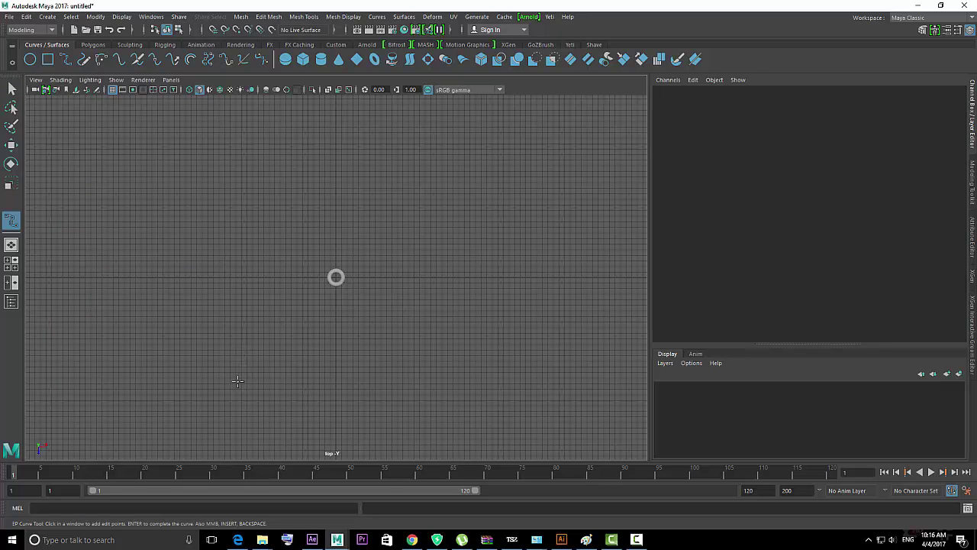
pyautogui.click(238, 381)
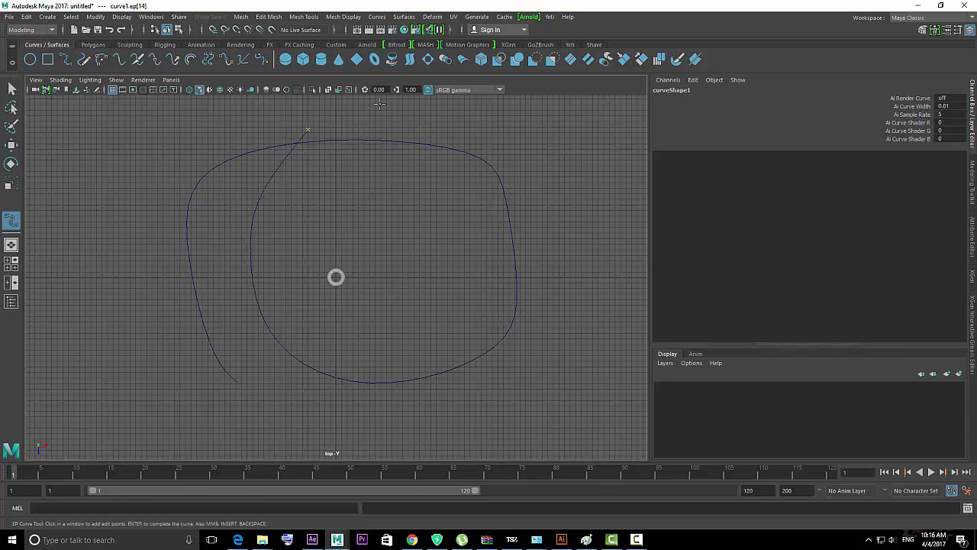
pyautogui.keyDown('alt'); pyautogui.moveTo(437, 135); pyautogui.dragTo(354, 162, button='middle'); pyautogui.keyUp('alt')
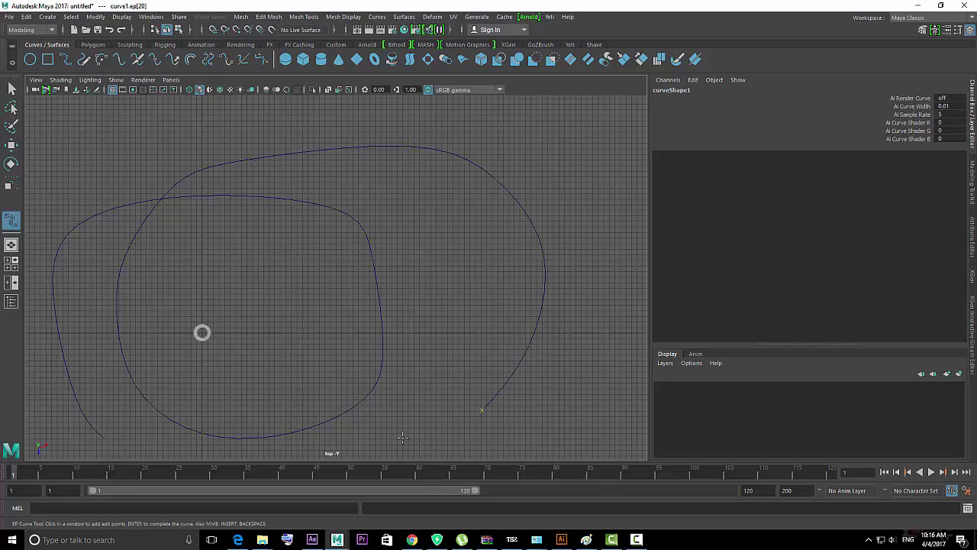
pyautogui.press('q')
pyautogui.click(483, 144)
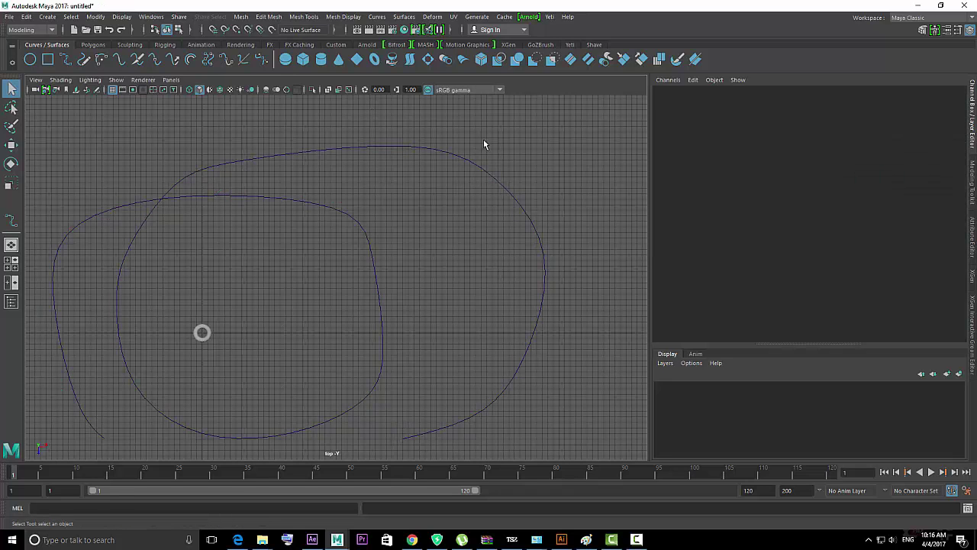
pyautogui.moveTo(411, 206); pyautogui.dragTo(440, 175)
pyautogui.click(378, 17)
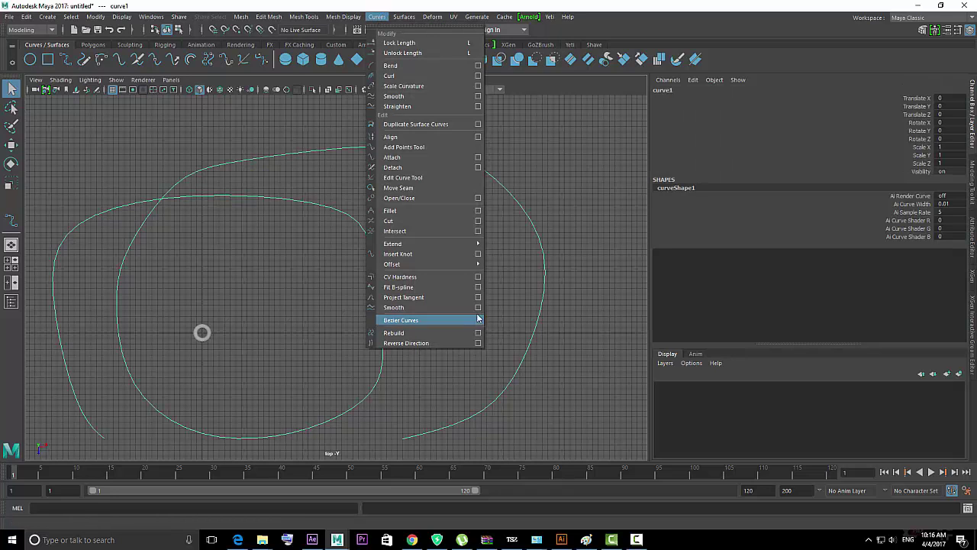
# - Convert curve1 to a Bezier curve and return to the perspective view
pyautogui.click(478, 319)
pyautogui.click(509, 200)
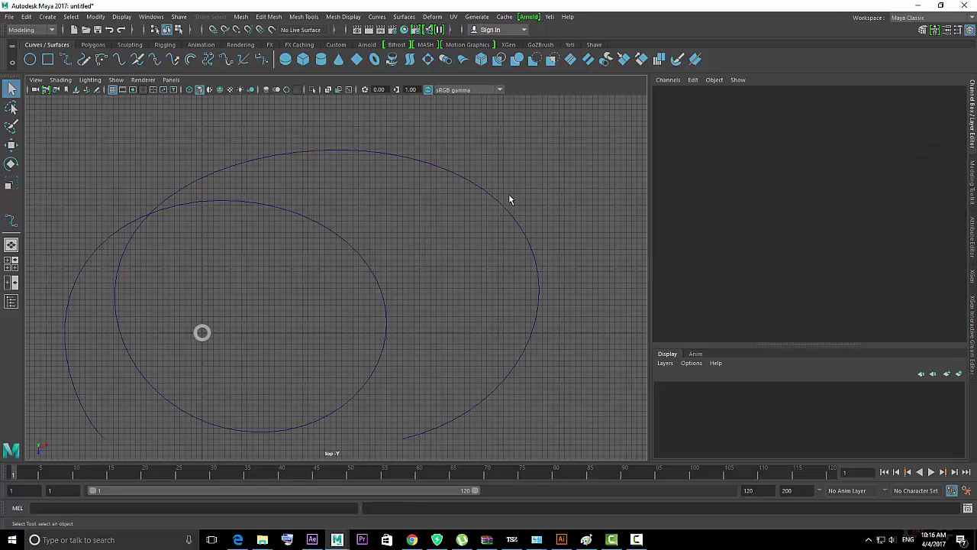
pyautogui.hotkey('ctrl', 'z')
pyautogui.press('space')
pyautogui.press('space')
pyautogui.keyDown('alt'); pyautogui.moveTo(387, 225); pyautogui.dragTo(427, 190); pyautogui.keyUp('alt')
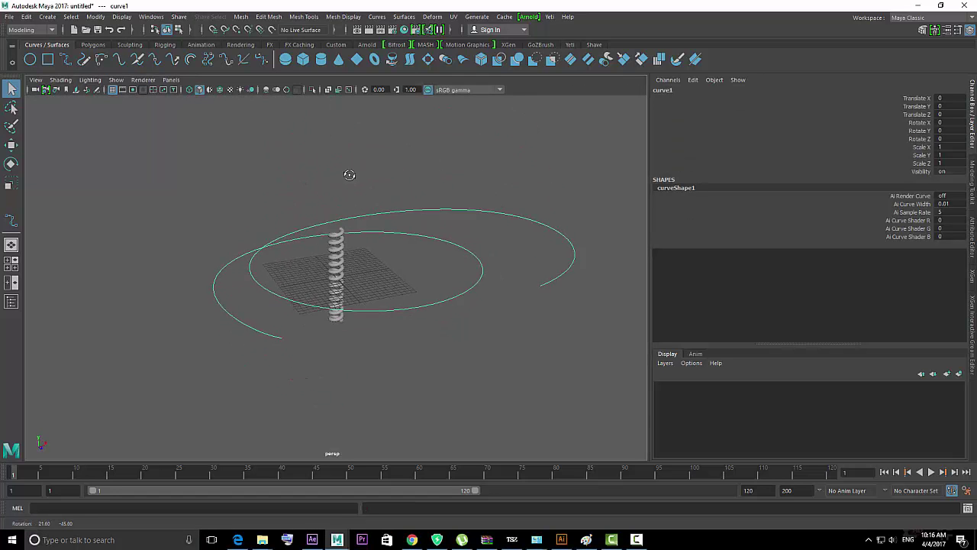
pyautogui.click(454, 227)
pyautogui.hotkey('ctrl', 'z')
pyautogui.keyDown('alt'); pyautogui.moveTo(475, 213); pyautogui.dragTo(431, 257); pyautogui.keyUp('alt')
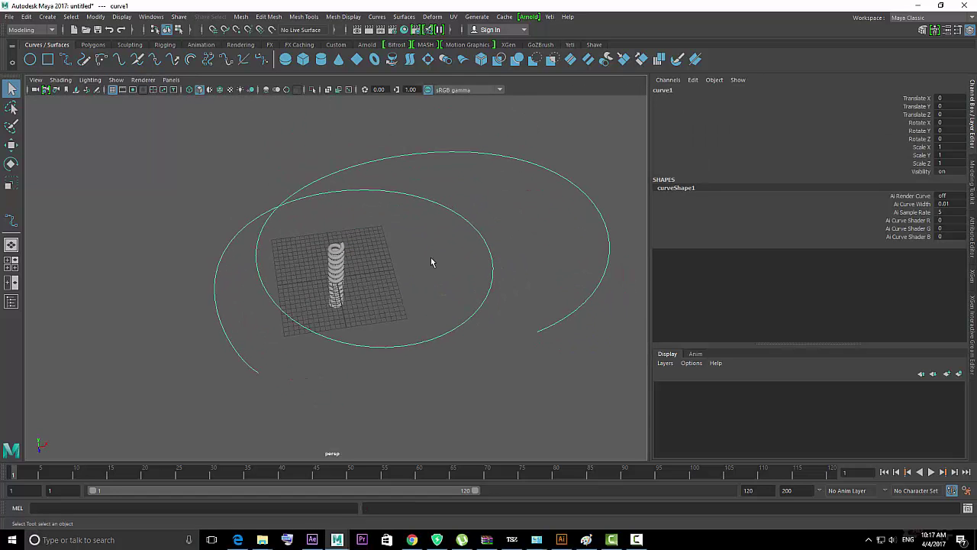
pyautogui.click(371, 275)
pyautogui.keyDown('alt'); pyautogui.moveTo(372, 276); pyautogui.dragTo(349, 258); pyautogui.keyUp('alt')
pyautogui.click(346, 263)
pyautogui.moveTo(364, 305)
pyautogui.keyDown('alt'); pyautogui.mouseDown()
pyautogui.moveTo(355, 313)
pyautogui.moveTo(419, 316)
pyautogui.mouseUp(); pyautogui.keyUp('alt')
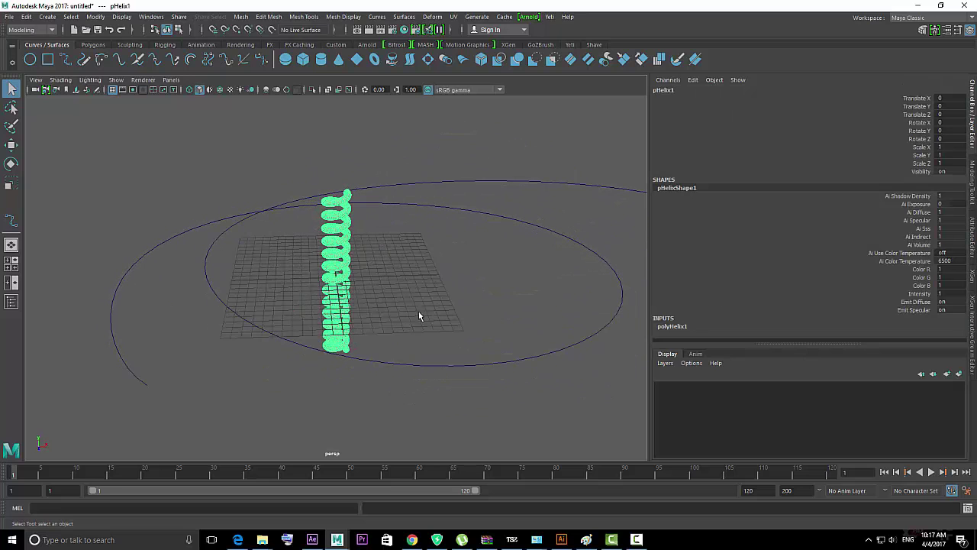
# - Scale curve1 down uniformly to 0.83
pyautogui.click(469, 296)
pyautogui.moveTo(469, 297)
pyautogui.keyDown('alt'); pyautogui.mouseDown()
pyautogui.moveTo(408, 212)
pyautogui.moveTo(415, 235)
pyautogui.mouseUp(); pyautogui.keyUp('alt')
pyautogui.moveTo(338, 280)
pyautogui.keyDown('alt'); pyautogui.mouseDown()
pyautogui.moveTo(275, 279)
pyautogui.moveTo(192, 298)
pyautogui.moveTo(344, 181)
pyautogui.mouseUp(); pyautogui.keyUp('alt')
pyautogui.click(378, 273)
# - Freeze the path curve's transformations so its 0.484 scale resets to 1
pyautogui.scroll(4, 378, 273)
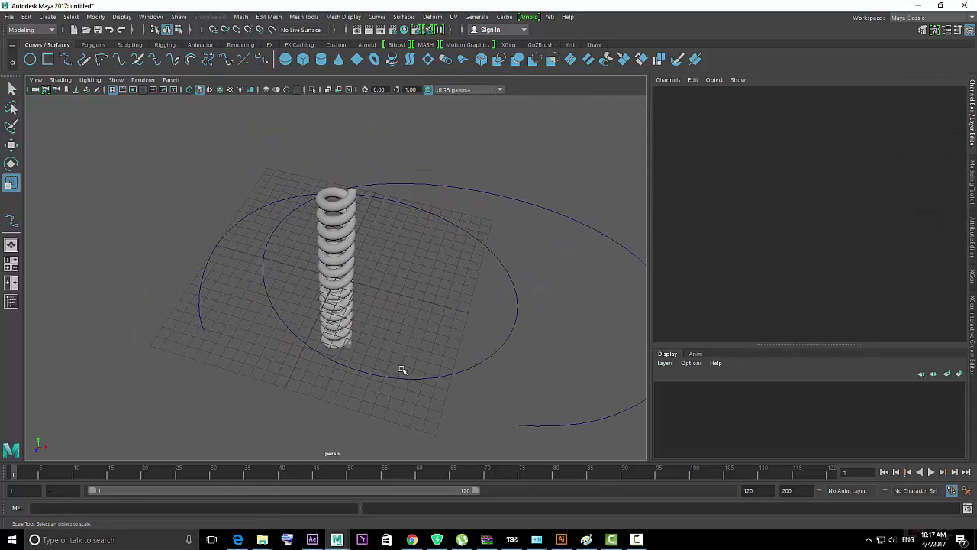
pyautogui.scroll(2, 404, 371)
pyautogui.keyDown('alt'); pyautogui.moveTo(370, 276); pyautogui.dragTo(443, 253); pyautogui.keyUp('alt')
pyautogui.click(461, 271)
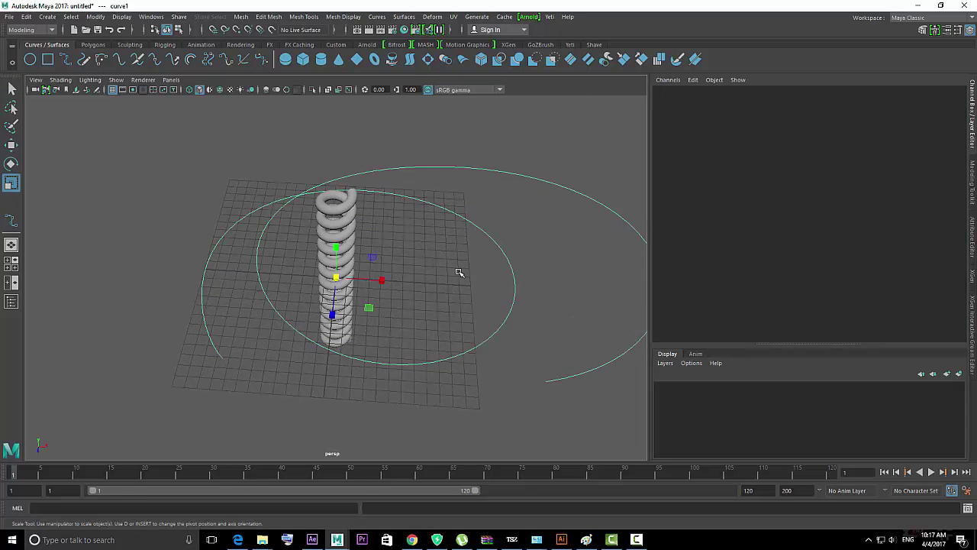
pyautogui.click(489, 217)
pyautogui.click(489, 217)
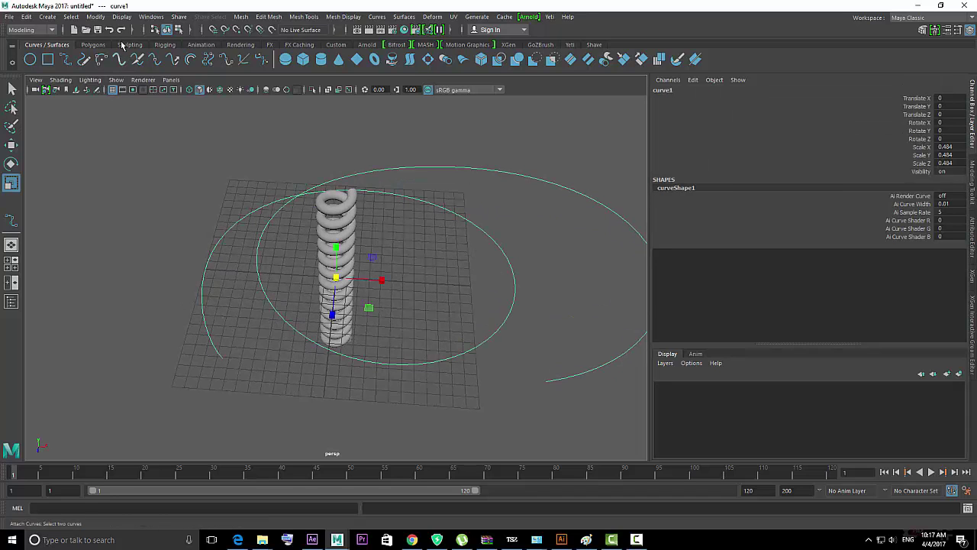
pyautogui.click(95, 17)
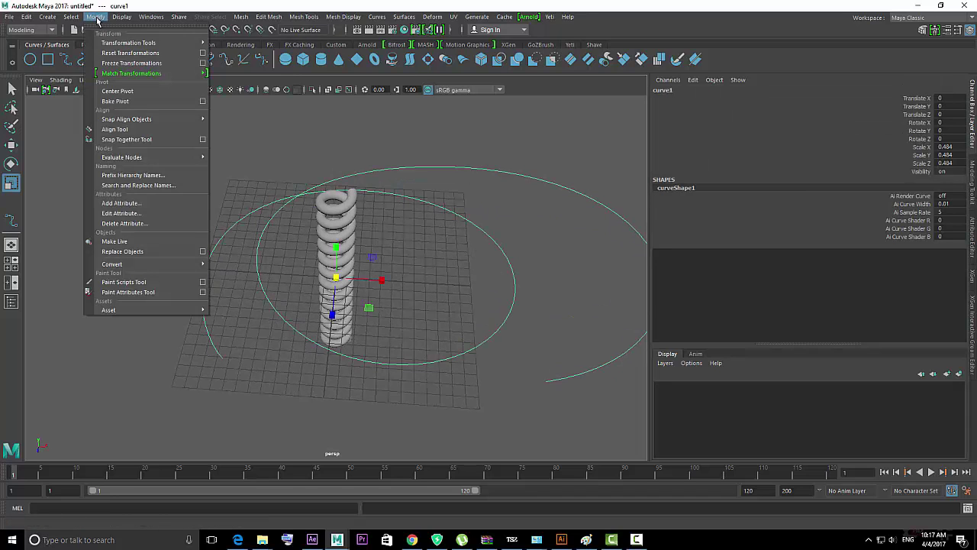
pyautogui.click(119, 67)
# - Select the helix, add the curve to the selection, and switch to the Animation menu set
pyautogui.click(518, 213)
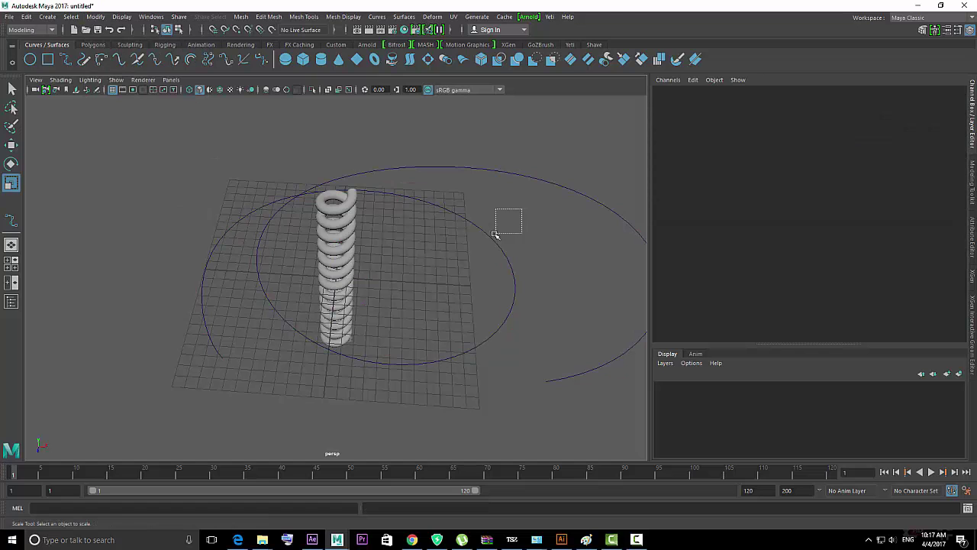
pyautogui.moveTo(495, 235); pyautogui.dragTo(495, 235)
pyautogui.click(303, 127)
pyautogui.keyDown('alt'); pyautogui.moveTo(303, 127); pyautogui.dragTo(366, 240); pyautogui.keyUp('alt')
pyautogui.click(367, 240)
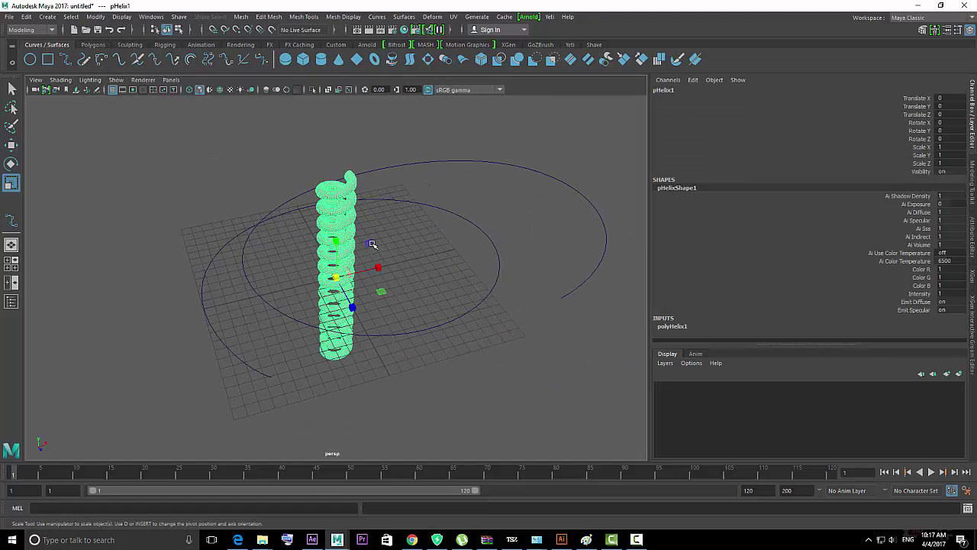
pyautogui.keyDown('shift'); pyautogui.click(438, 211); pyautogui.keyUp('shift')
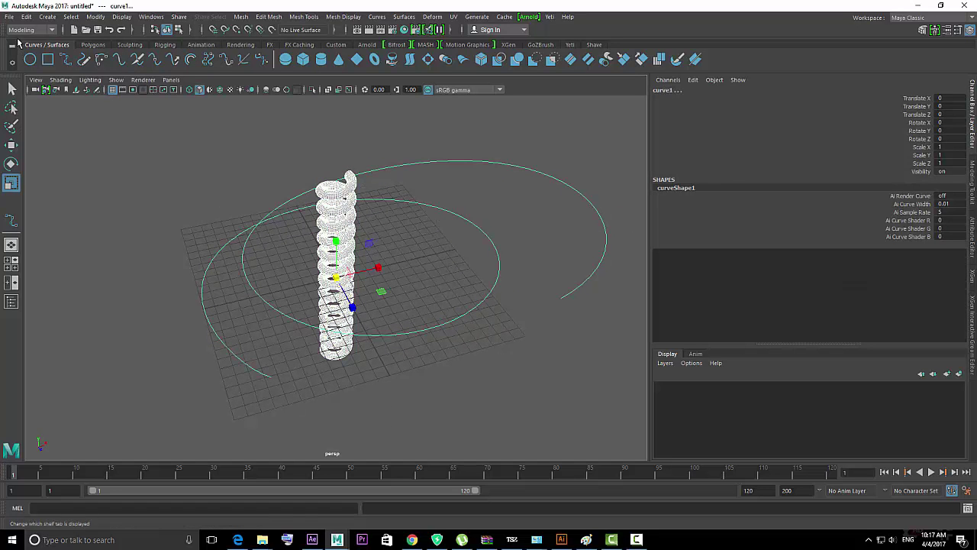
pyautogui.click(29, 30)
pyautogui.click(23, 61)
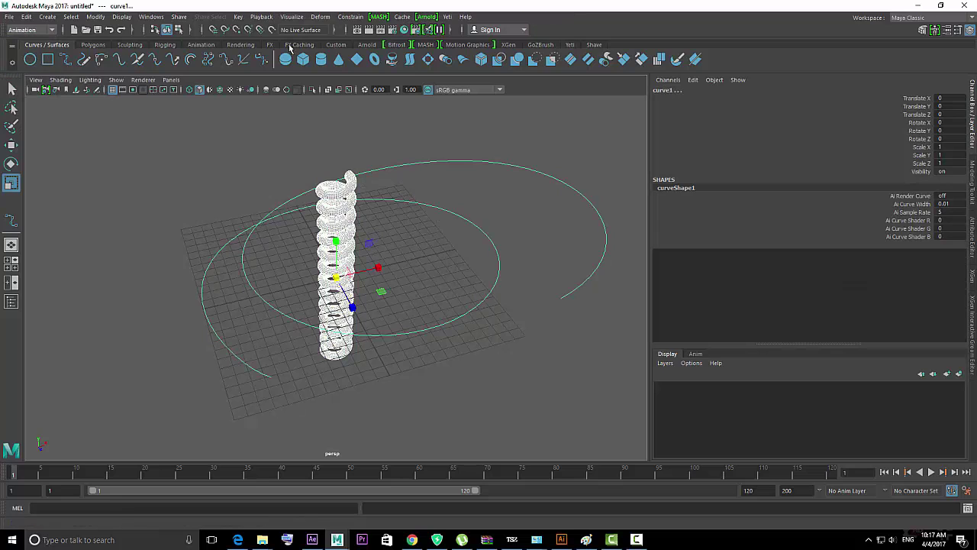
# - Attach pHelix1 to curve1 as a motion path with reset options and front axis Y
pyautogui.click(320, 17)
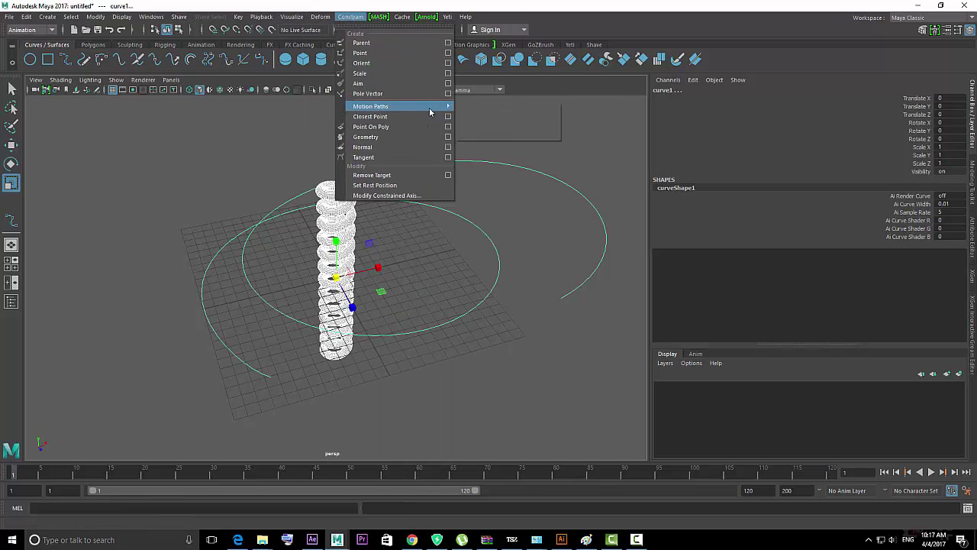
pyautogui.moveTo(371, 106)
pyautogui.click(554, 115)
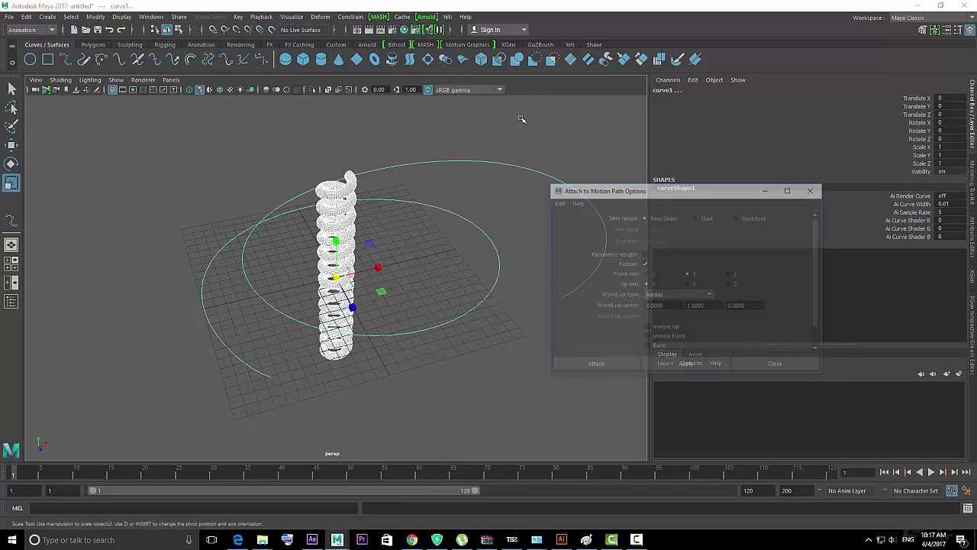
pyautogui.click(557, 202)
pyautogui.click(568, 225)
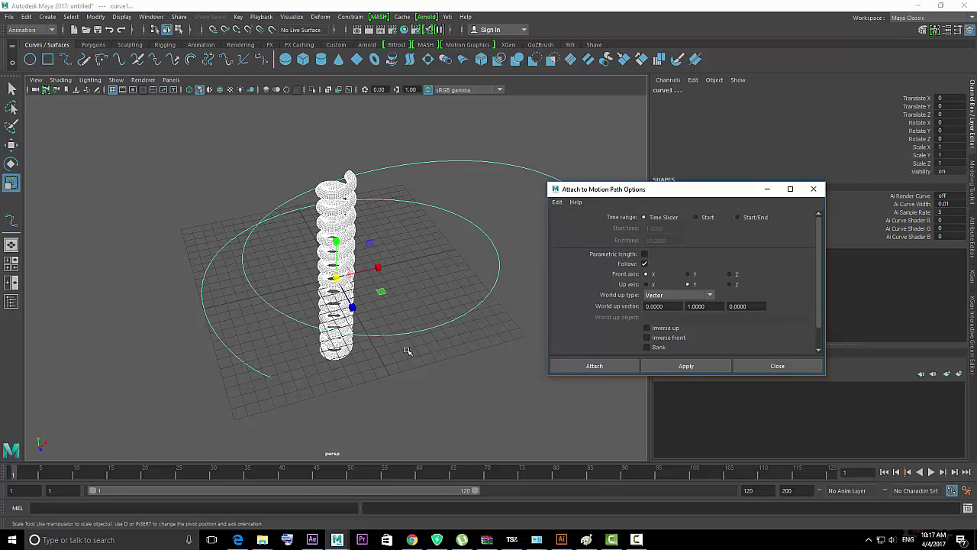
pyautogui.keyDown('alt'); pyautogui.moveTo(368, 390); pyautogui.dragTo(464, 367); pyautogui.keyUp('alt')
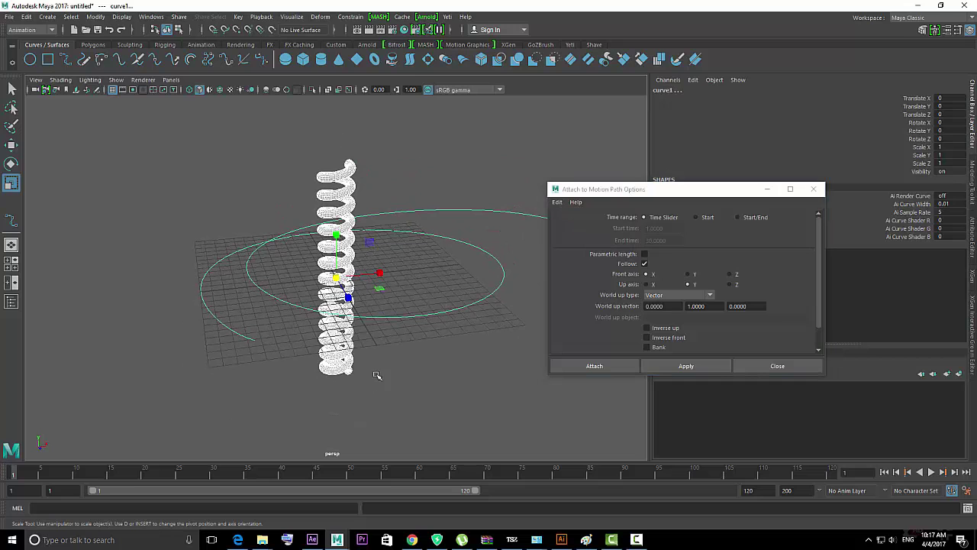
pyautogui.click(690, 275)
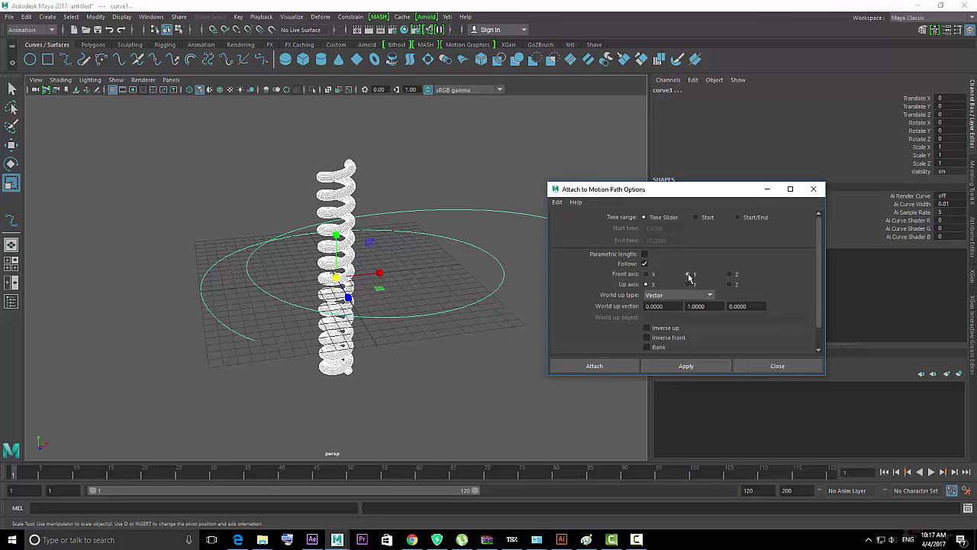
pyautogui.keyDown('alt'); pyautogui.moveTo(309, 380); pyautogui.dragTo(427, 343); pyautogui.keyUp('alt')
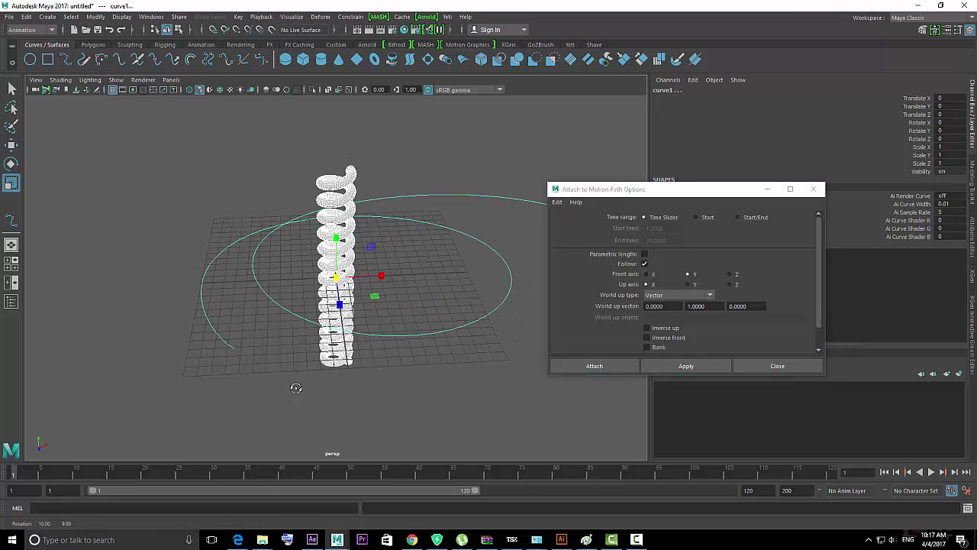
pyautogui.click(687, 366)
pyautogui.keyDown('alt'); pyautogui.moveTo(344, 322); pyautogui.dragTo(336, 333); pyautogui.keyUp('alt')
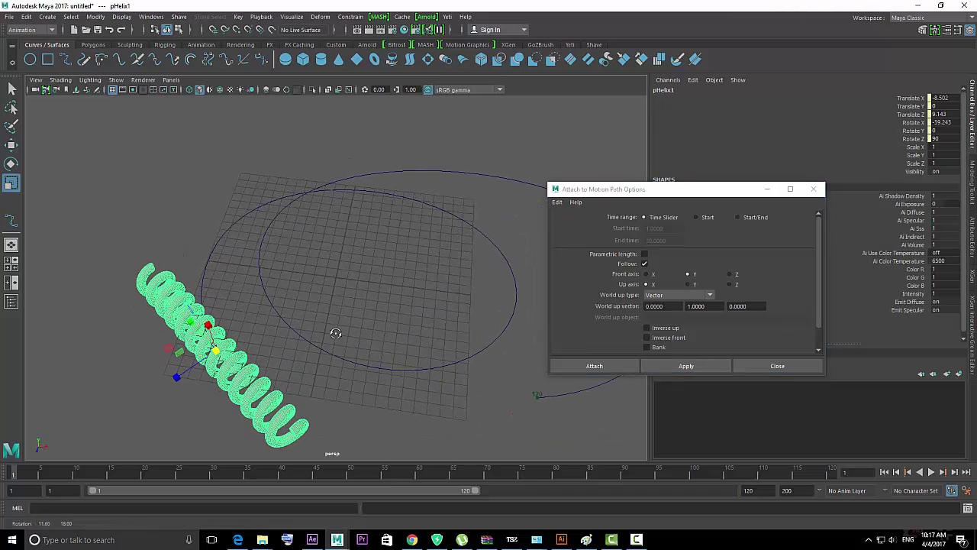
pyautogui.click(387, 418)
# - Scrub and play the helix travelling along the path over frames 1–120
pyautogui.hotkey('alt', 'v')
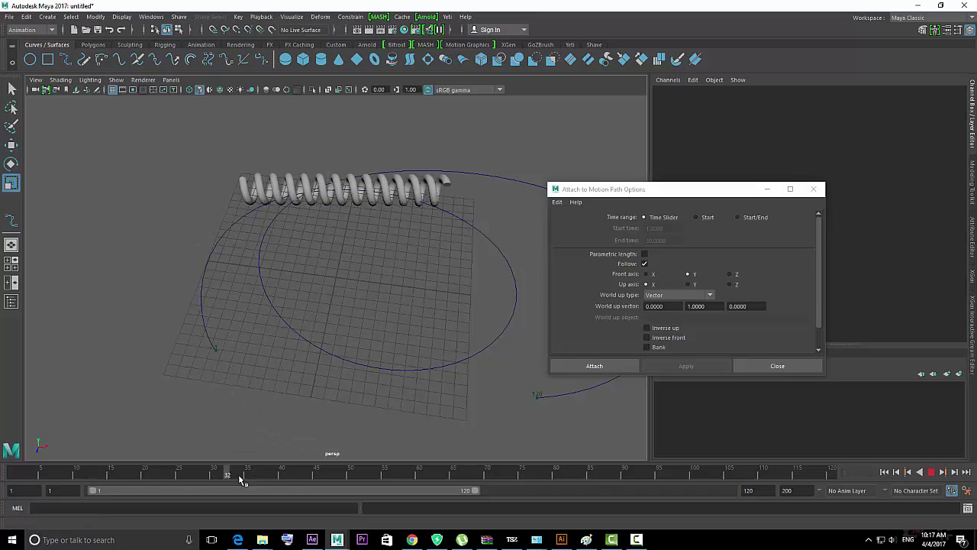
pyautogui.moveTo(240, 479); pyautogui.dragTo(804, 475)
pyautogui.moveTo(252, 359)
pyautogui.keyDown('alt'); pyautogui.mouseDown(button='right')
pyautogui.moveTo(183, 381)
pyautogui.moveTo(137, 319)
pyautogui.mouseUp(button='right'); pyautogui.keyUp('alt')
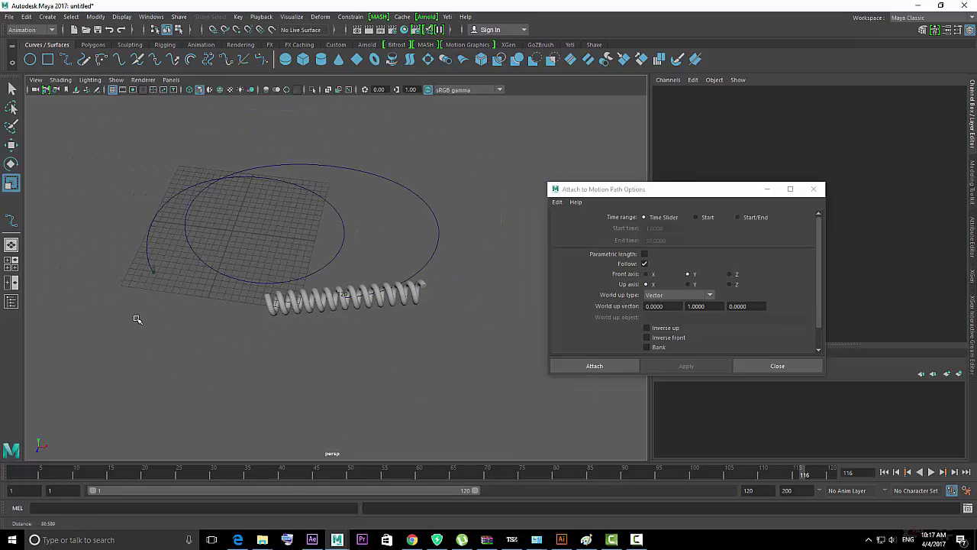
pyautogui.moveTo(317, 491); pyautogui.dragTo(345, 491)
pyautogui.moveTo(399, 474); pyautogui.dragTo(14, 473)
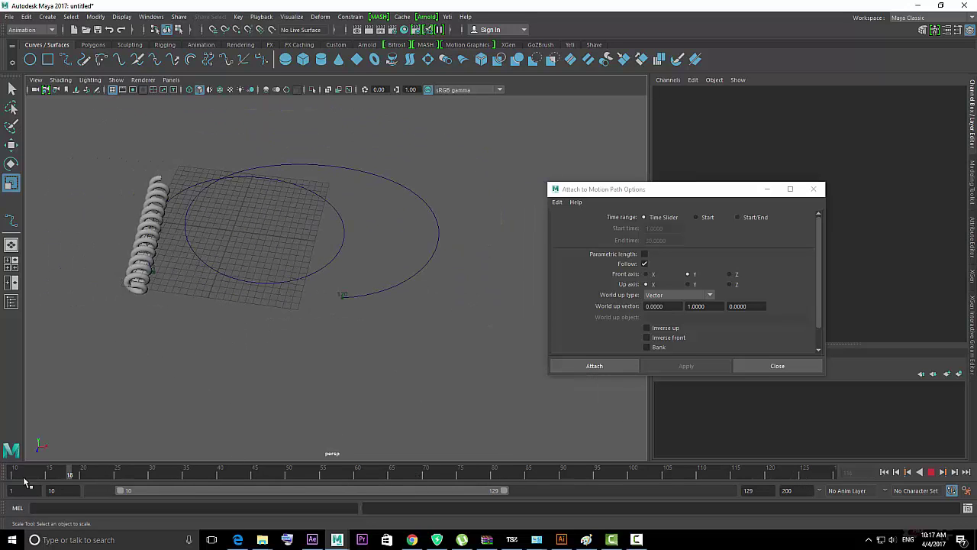
pyautogui.moveTo(149, 491); pyautogui.dragTo(136, 497)
pyautogui.moveTo(51, 474); pyautogui.dragTo(872, 469)
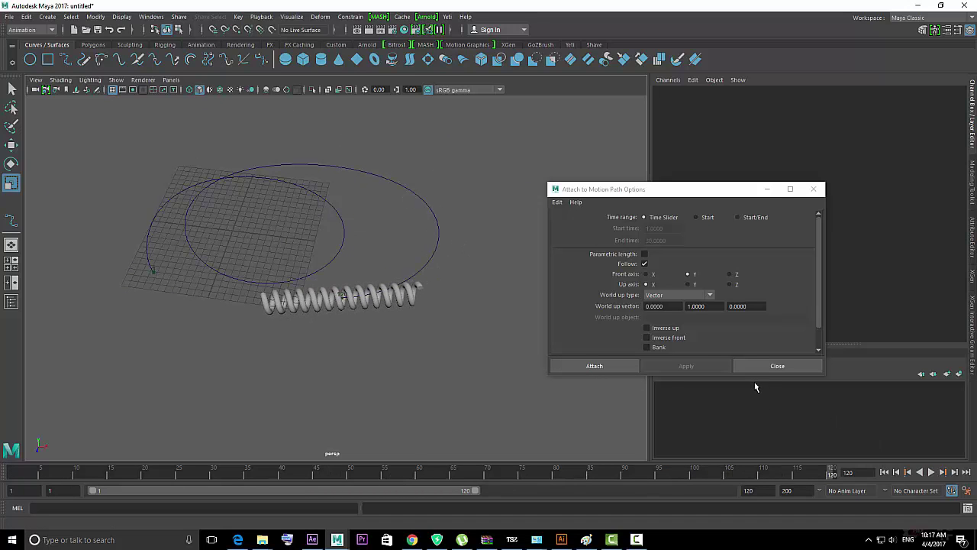
pyautogui.click(776, 365)
pyautogui.click(885, 472)
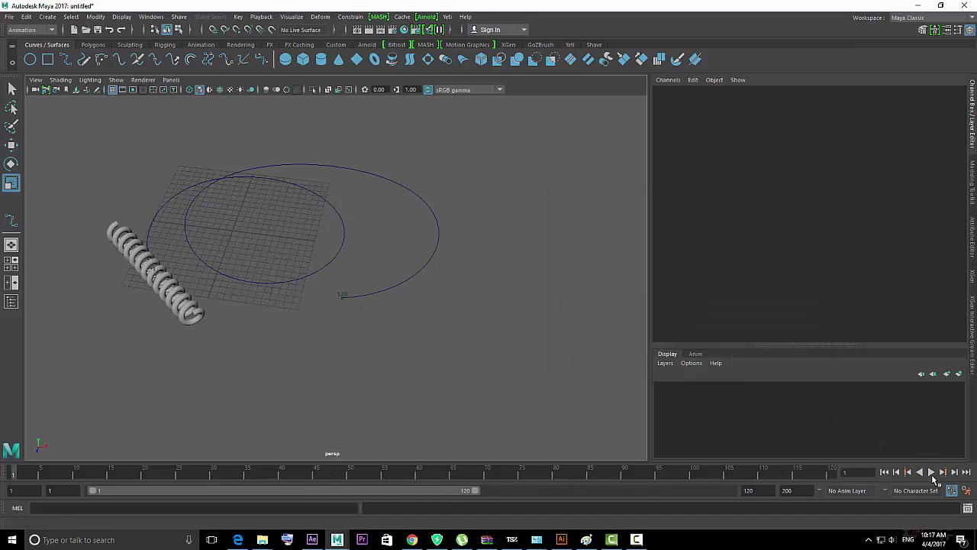
pyautogui.click(932, 472)
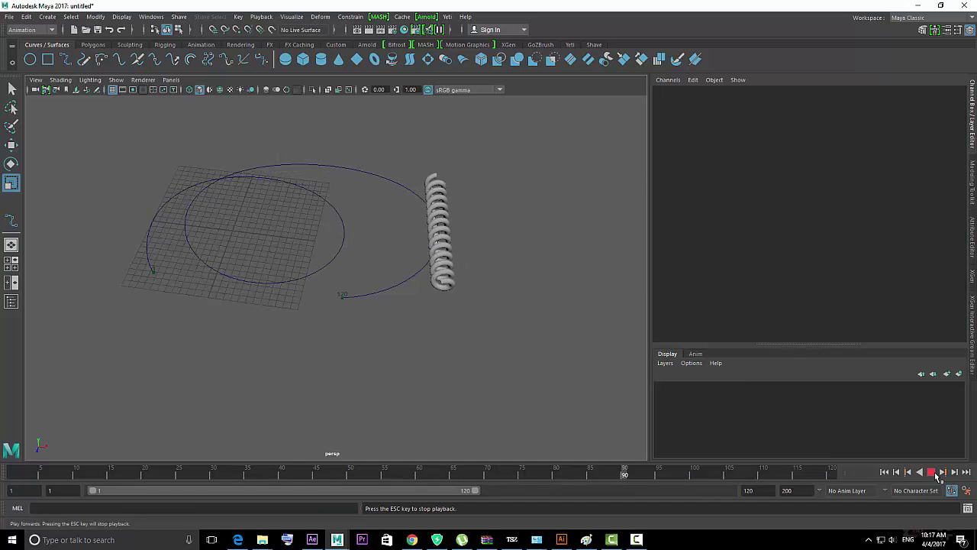
pyautogui.moveTo(486, 350)
pyautogui.keyDown('alt'); pyautogui.mouseDown()
pyautogui.moveTo(465, 347)
pyautogui.moveTo(444, 311)
pyautogui.mouseUp(); pyautogui.keyUp('alt')
pyautogui.click(411, 270)
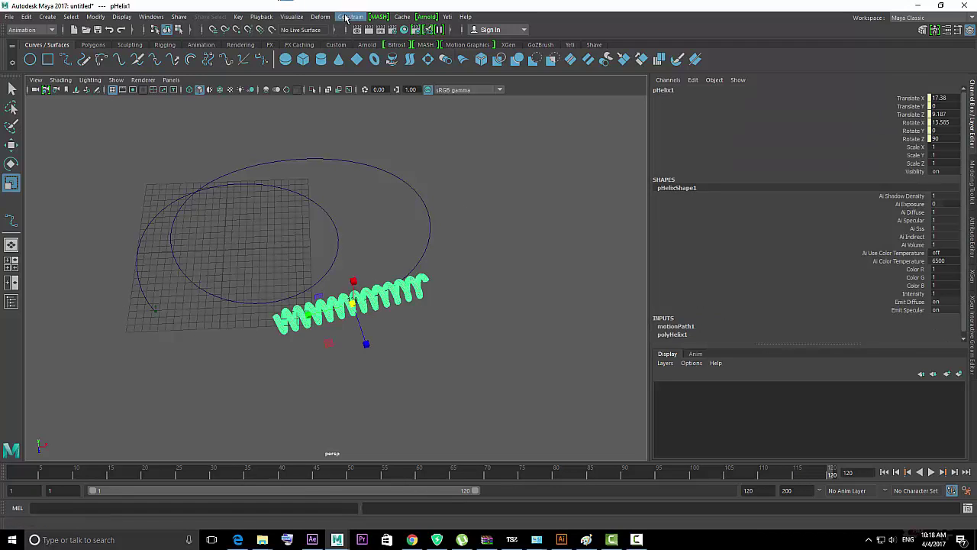
# - Apply Flow Path Object with default settings to the helix and play to watch it bend
pyautogui.click(346, 17)
pyautogui.moveTo(371, 106)
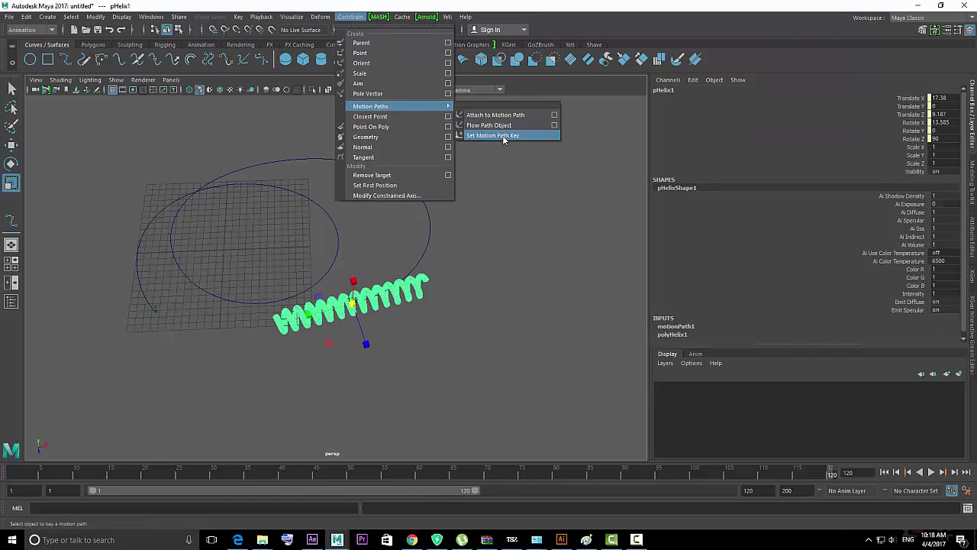
pyautogui.click(556, 127)
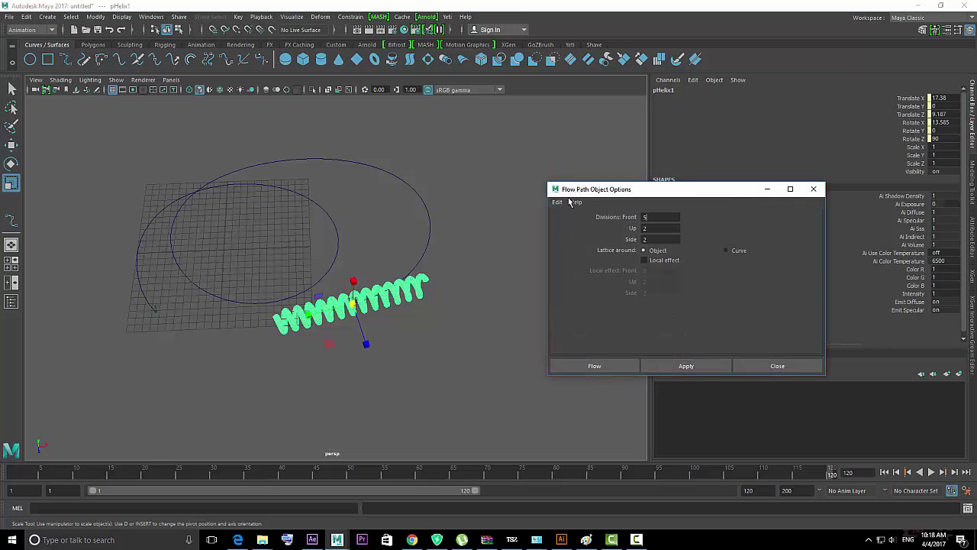
pyautogui.click(558, 201)
pyautogui.click(576, 223)
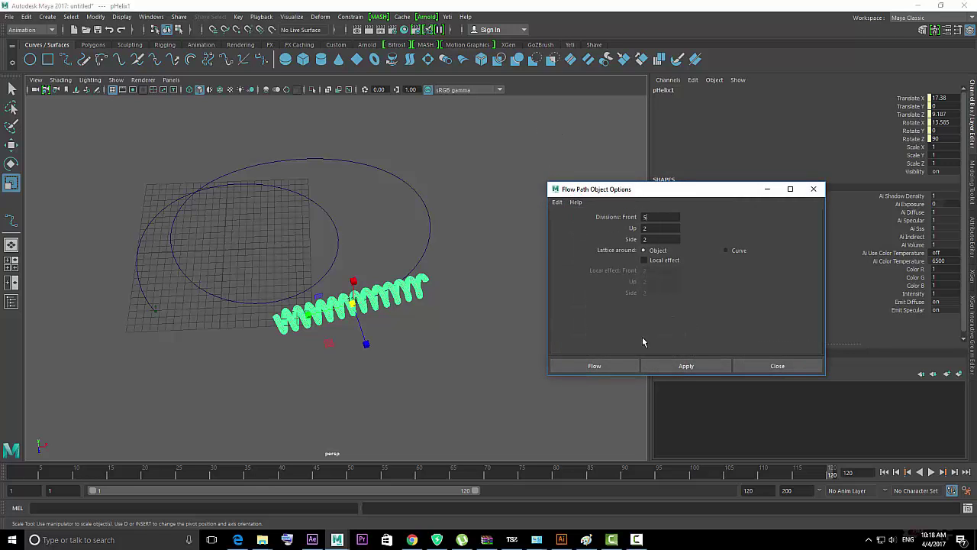
pyautogui.click(595, 366)
pyautogui.click(605, 401)
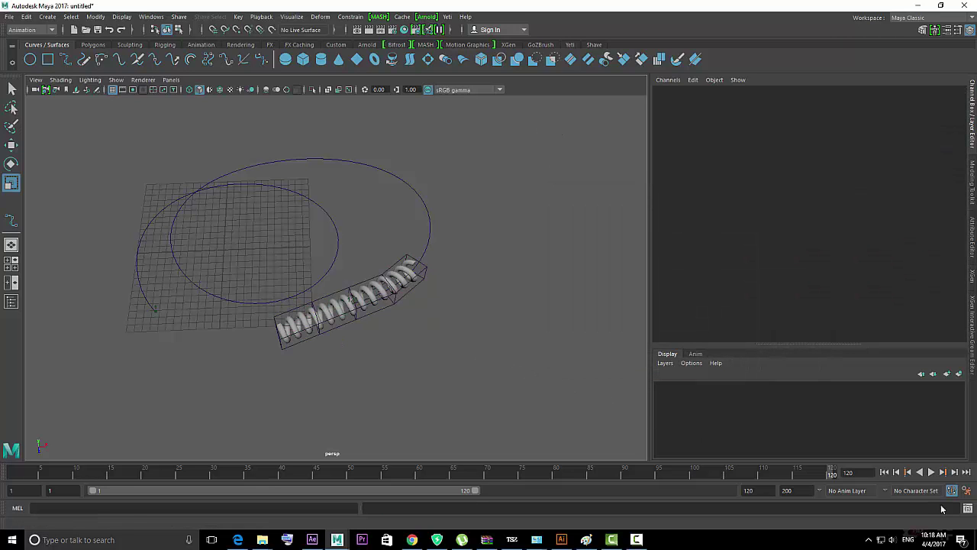
pyautogui.click(932, 474)
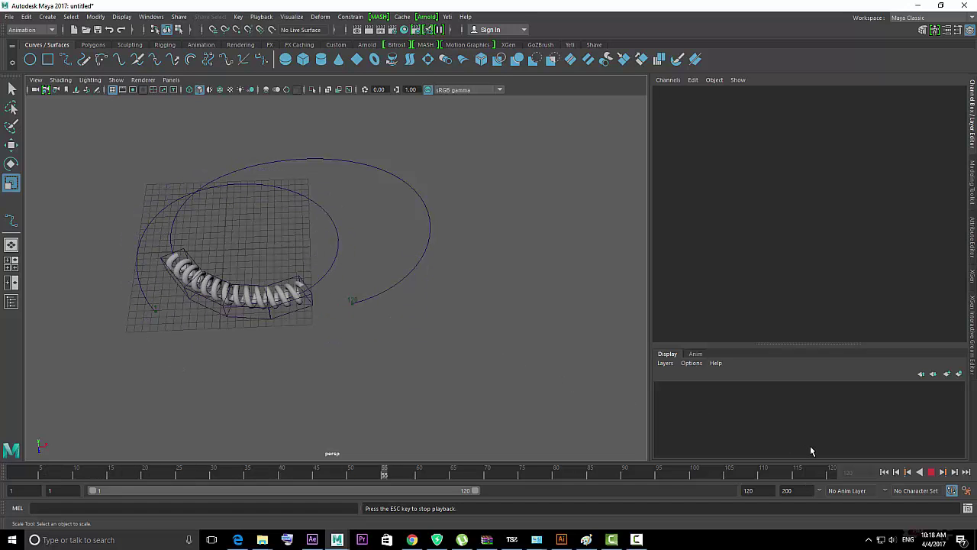
pyautogui.press('Escape')
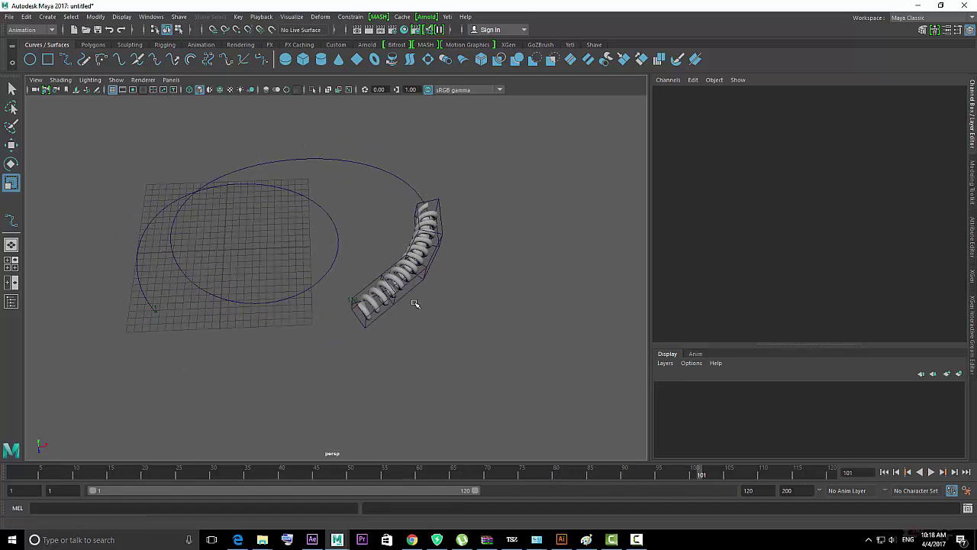
pyautogui.click(314, 200)
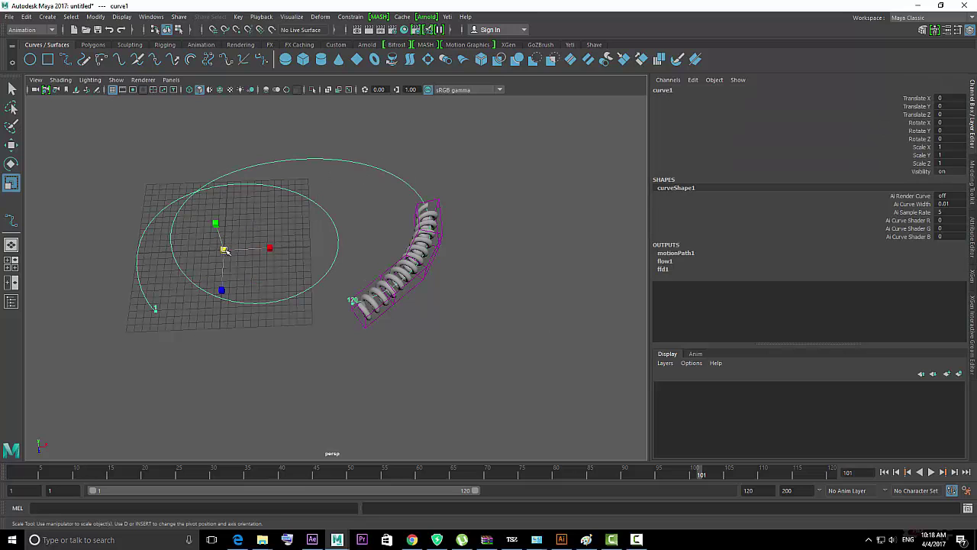
# - Shrink the path curve to 0.711, narrow its width, and play the animation
pyautogui.moveTo(225, 251)
pyautogui.mouseDown()
pyautogui.moveTo(176, 268)
pyautogui.moveTo(219, 273)
pyautogui.mouseUp()
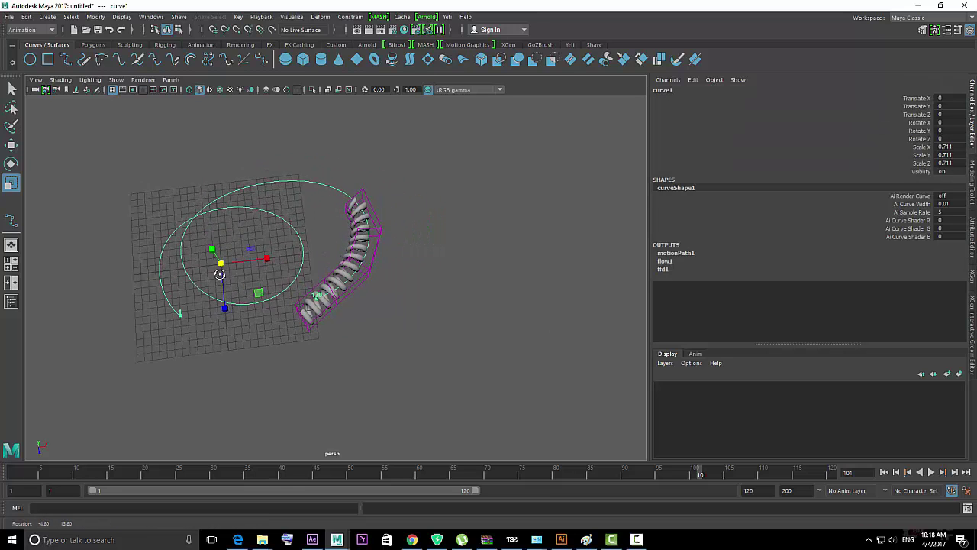
pyautogui.keyDown('alt'); pyautogui.moveTo(219, 274); pyautogui.dragTo(258, 283, button='right'); pyautogui.keyUp('alt')
pyautogui.moveTo(181, 249); pyautogui.dragTo(171, 258)
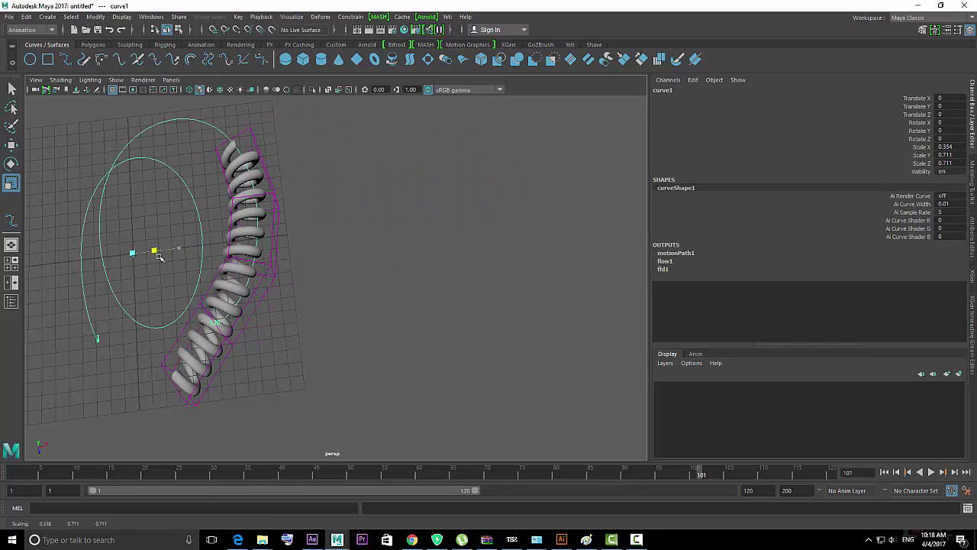
pyautogui.click(501, 280)
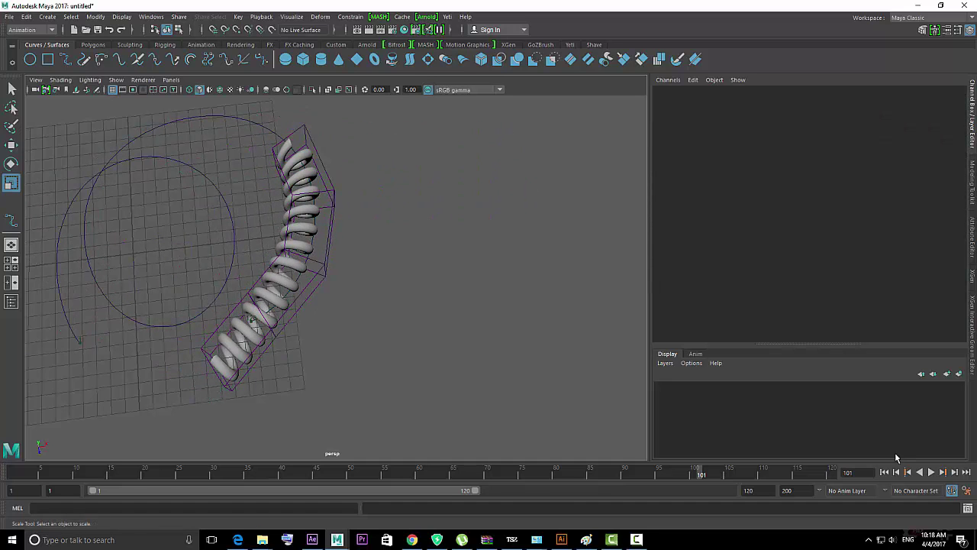
pyautogui.click(885, 472)
pyautogui.click(931, 472)
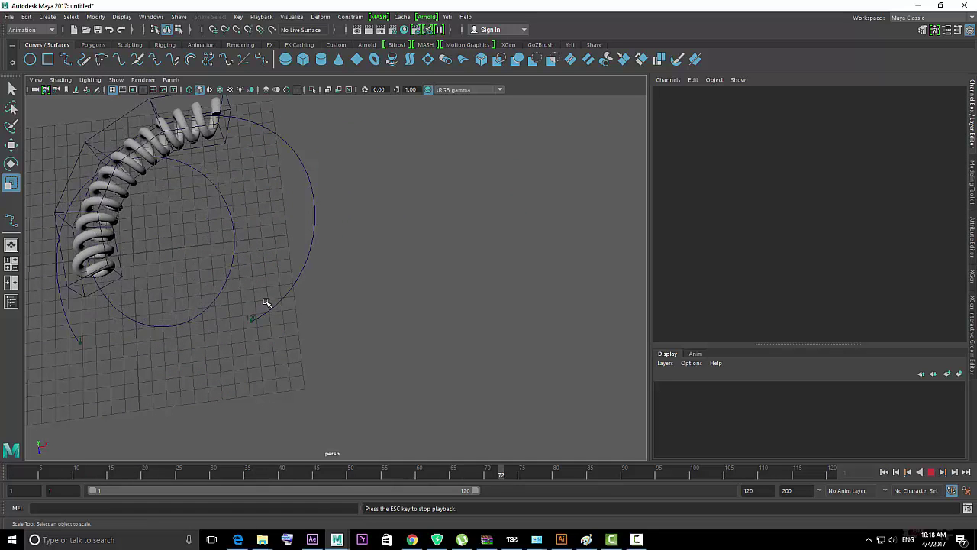
pyautogui.keyDown('alt'); pyautogui.moveTo(271, 284); pyautogui.dragTo(399, 308); pyautogui.keyUp('alt')
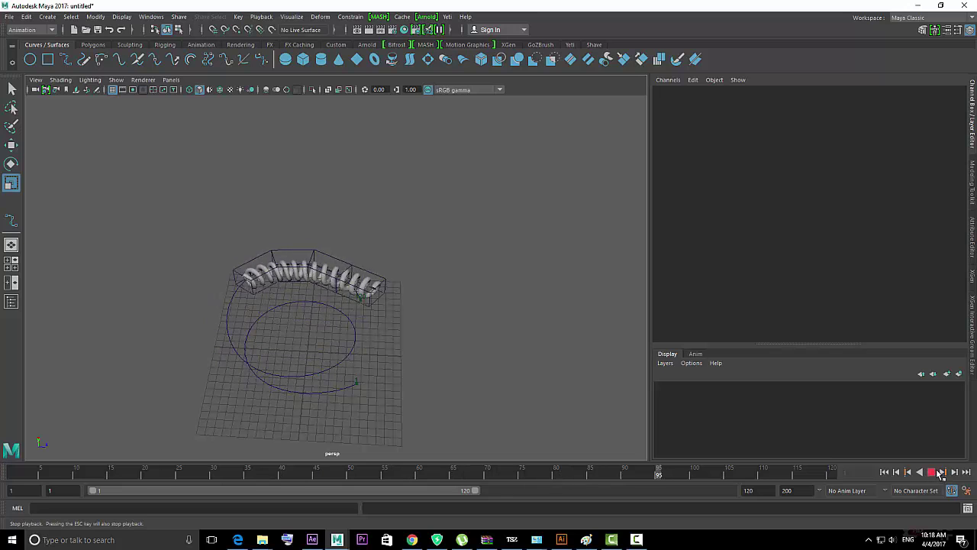
pyautogui.click(932, 474)
# - Enlarge the path curve and switch it to Control Vertex mode
pyautogui.moveTo(309, 378); pyautogui.dragTo(300, 410)
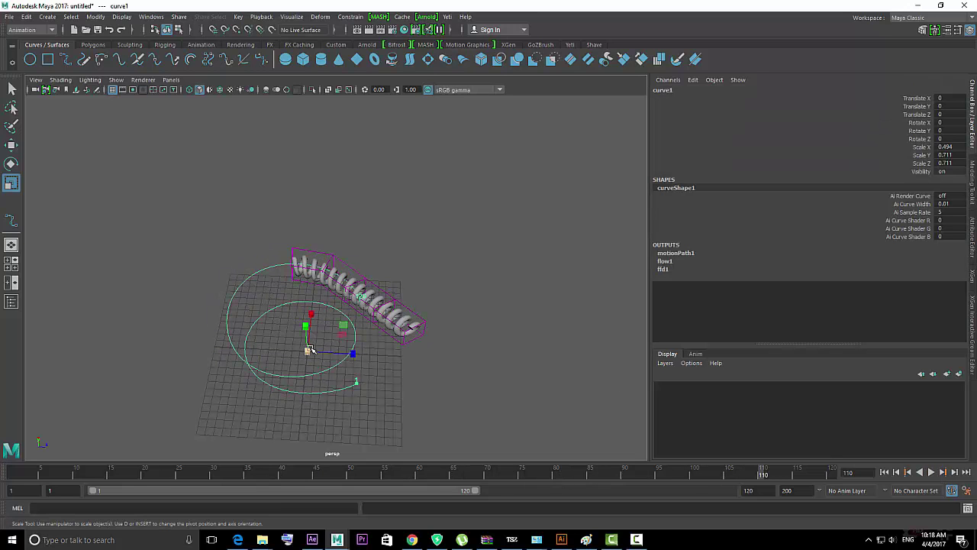
pyautogui.moveTo(309, 350); pyautogui.dragTo(464, 366)
pyautogui.click(237, 271)
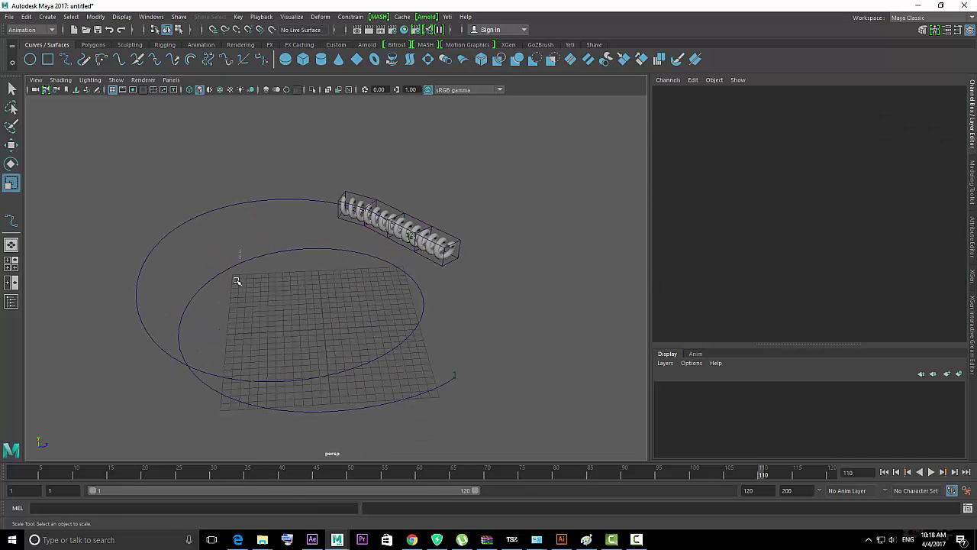
pyautogui.click(239, 268)
pyautogui.moveTo(240, 274); pyautogui.dragTo(187, 258, button='right')
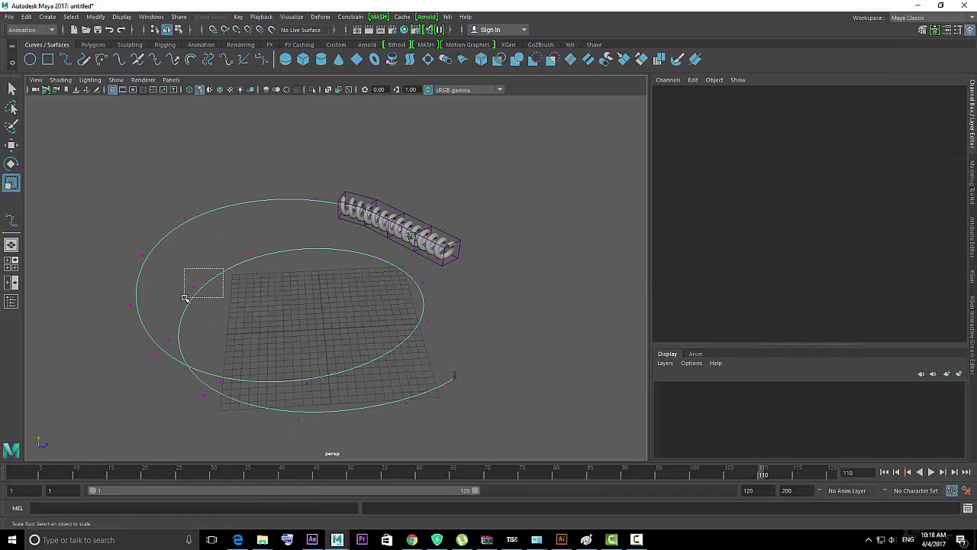
# - Move several curve CVs up, outward and below the grid, then play back the reshaped path
pyautogui.click(150, 255)
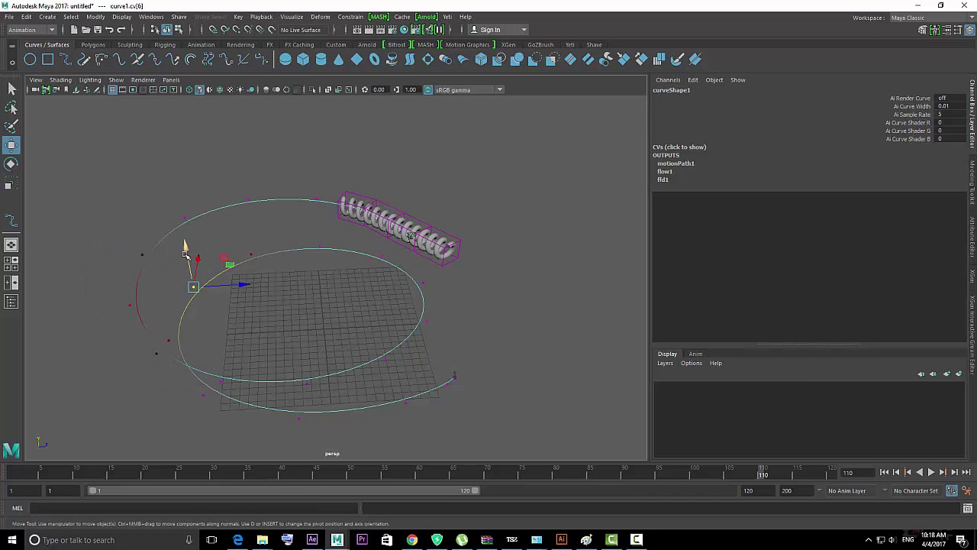
pyautogui.keyDown('alt'); pyautogui.moveTo(172, 172); pyautogui.dragTo(341, 242); pyautogui.keyUp('alt')
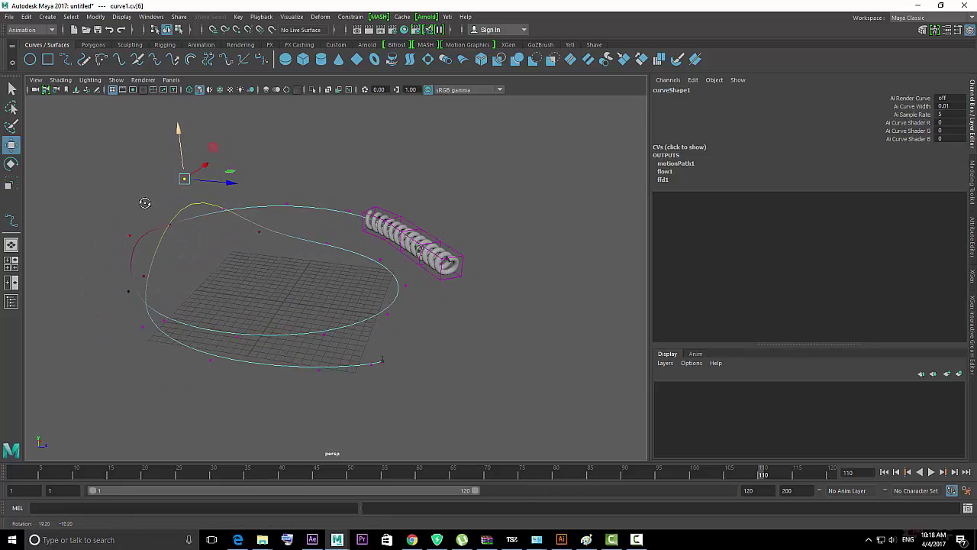
pyautogui.keyDown('alt'); pyautogui.moveTo(297, 269); pyautogui.dragTo(312, 204); pyautogui.keyUp('alt')
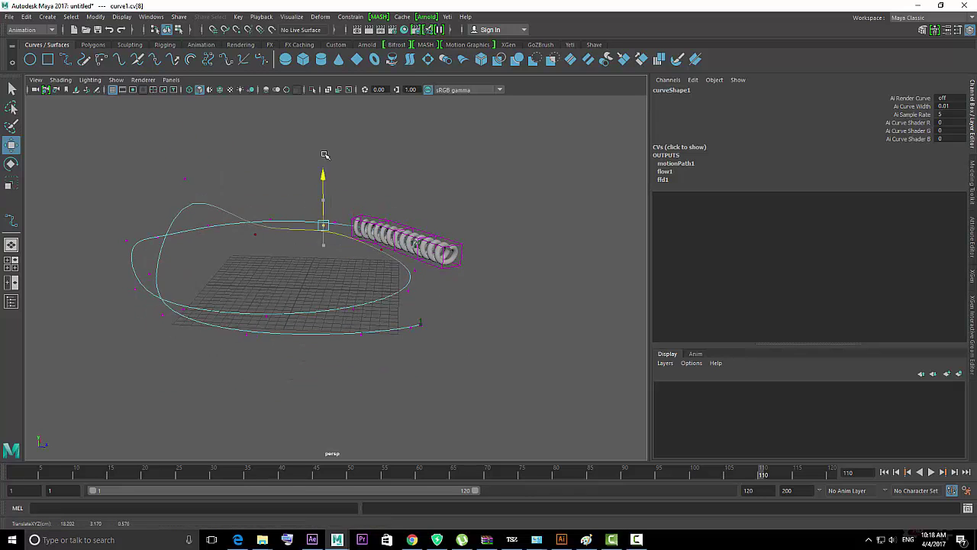
pyautogui.keyDown('alt'); pyautogui.moveTo(252, 216); pyautogui.dragTo(260, 216); pyautogui.keyUp('alt')
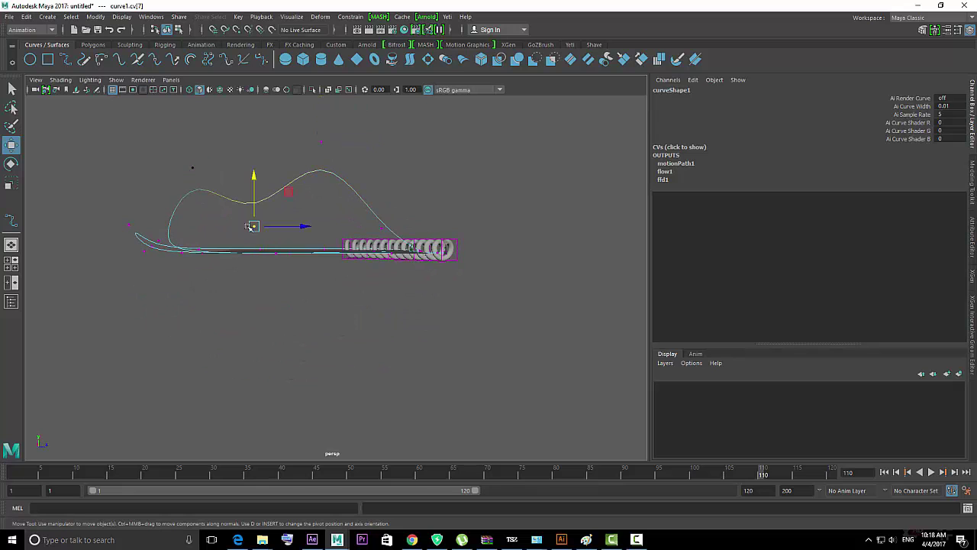
pyautogui.moveTo(256, 114)
pyautogui.keyDown('alt'); pyautogui.mouseDown()
pyautogui.moveTo(283, 211)
pyautogui.moveTo(267, 300)
pyautogui.moveTo(334, 323)
pyautogui.moveTo(372, 361)
pyautogui.mouseUp(); pyautogui.keyUp('alt')
pyautogui.keyDown('alt'); pyautogui.moveTo(320, 407); pyautogui.dragTo(410, 259); pyautogui.keyUp('alt')
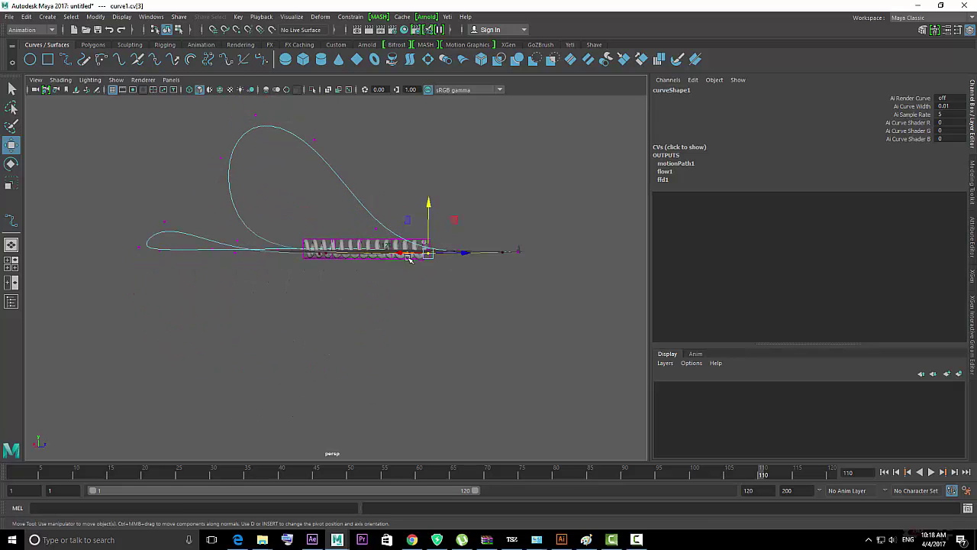
pyautogui.moveTo(419, 321)
pyautogui.keyDown('alt'); pyautogui.mouseDown()
pyautogui.moveTo(392, 333)
pyautogui.moveTo(316, 328)
pyautogui.moveTo(238, 359)
pyautogui.mouseUp(); pyautogui.keyUp('alt')
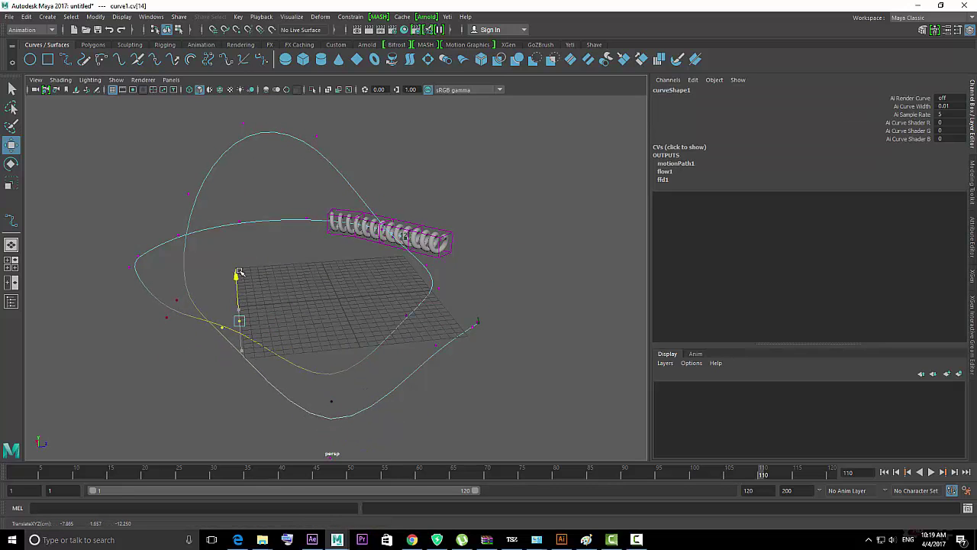
pyautogui.keyDown('alt'); pyautogui.moveTo(236, 253); pyautogui.dragTo(204, 270); pyautogui.keyUp('alt')
pyautogui.keyDown('alt'); pyautogui.moveTo(351, 337); pyautogui.dragTo(913, 382); pyautogui.keyUp('alt')
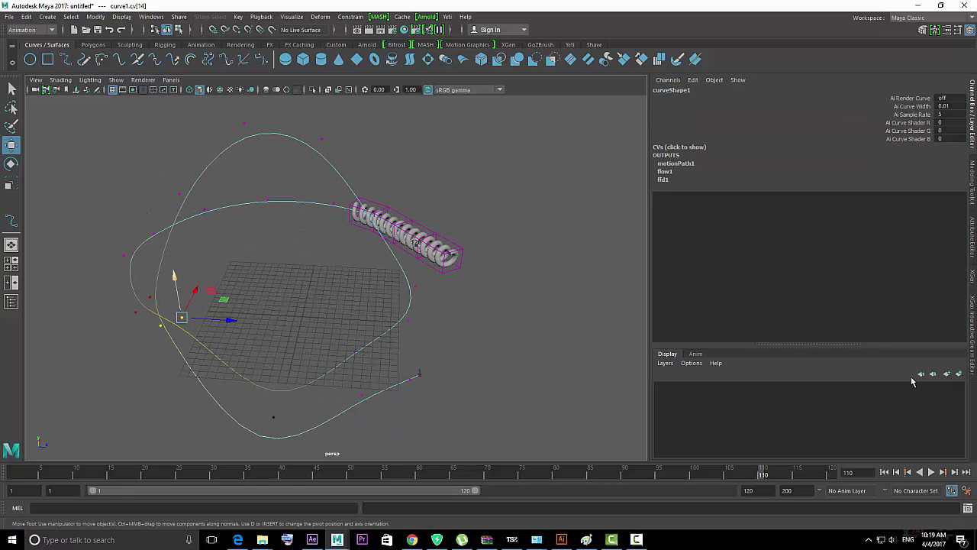
pyautogui.click(894, 471)
pyautogui.click(931, 472)
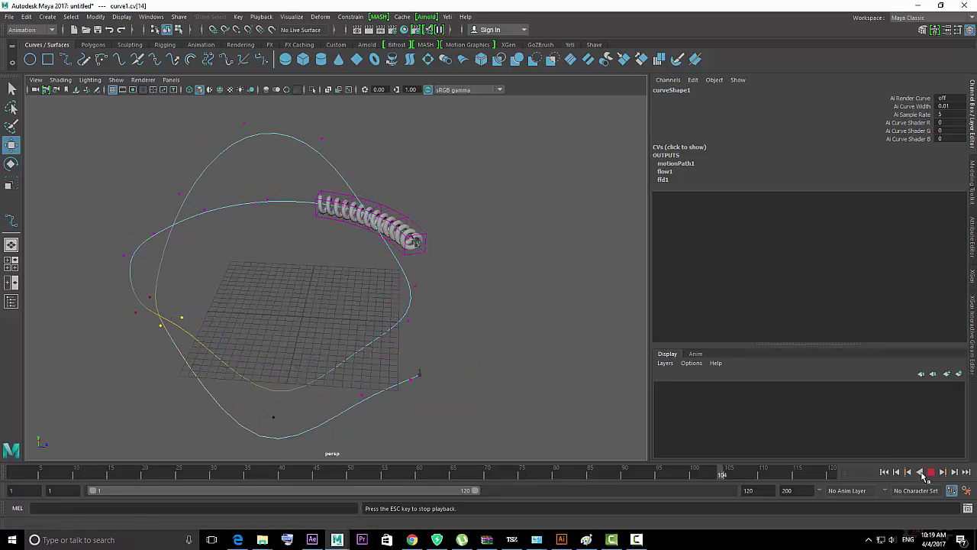
pyautogui.moveTo(343, 180); pyautogui.dragTo(389, 166, button='right')
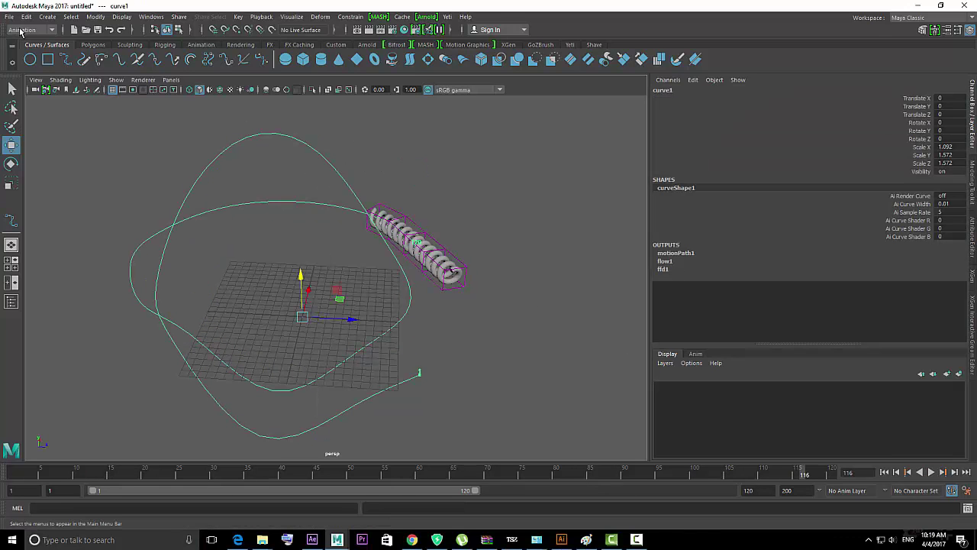
# - Apply Curves > Smooth from the Modeling menu set to the reshaped path curve, then deselect
pyautogui.click(20, 41)
pyautogui.click(373, 17)
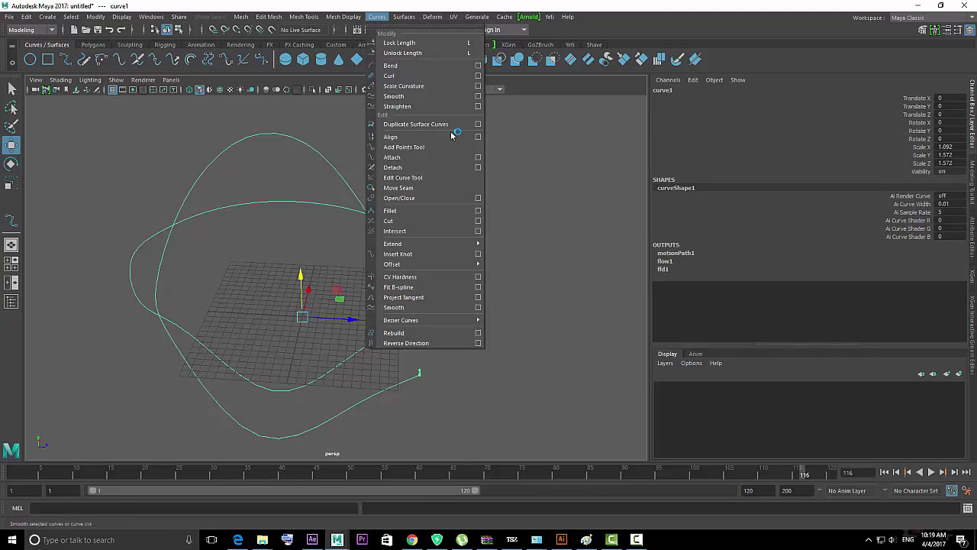
pyautogui.click(404, 308)
pyautogui.click(526, 250)
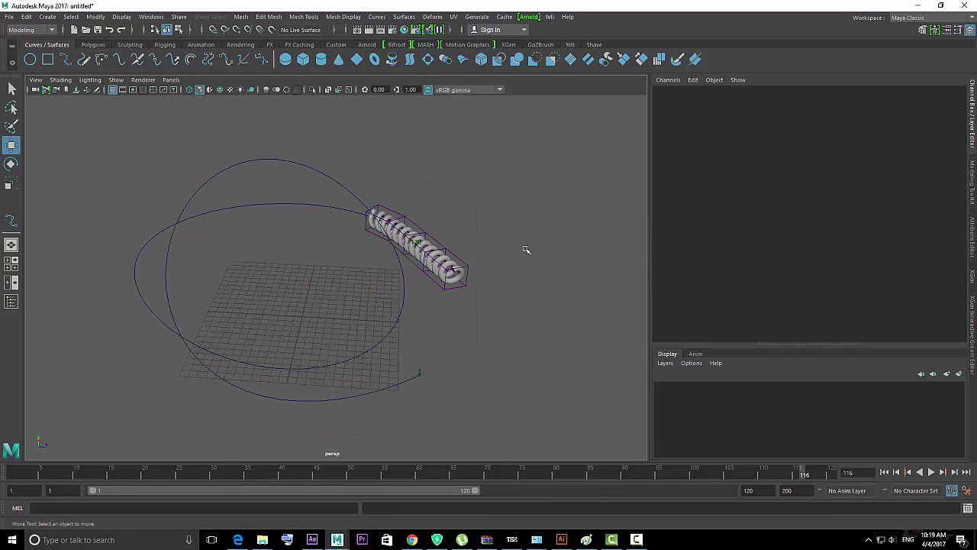
# - Orbit and zoom around the scene to watch the spring bend along the smoothed loops
pyautogui.moveTo(452, 297)
pyautogui.keyDown('alt'); pyautogui.mouseDown()
pyautogui.moveTo(425, 262)
pyautogui.moveTo(333, 275)
pyautogui.moveTo(344, 270)
pyautogui.mouseUp(); pyautogui.keyUp('alt')
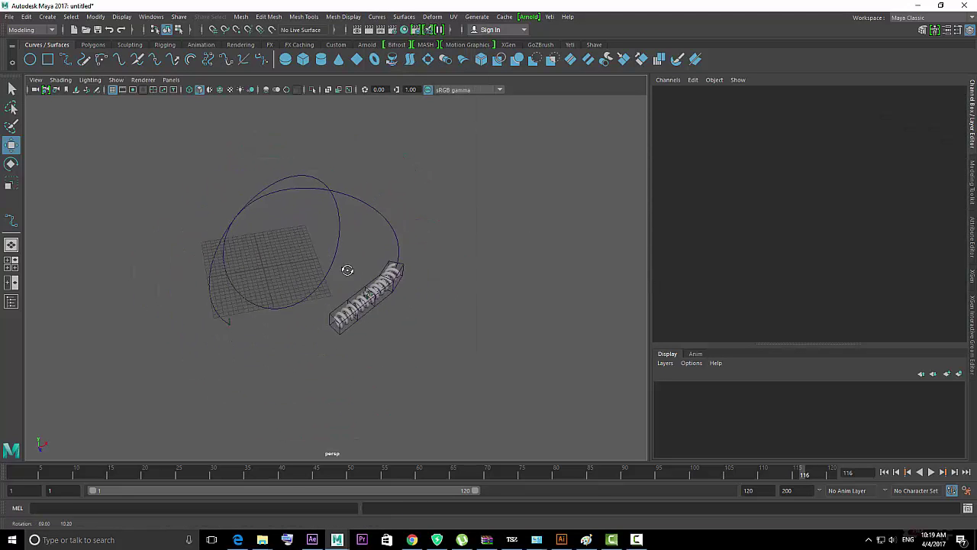
pyautogui.moveTo(538, 329)
pyautogui.keyDown('alt'); pyautogui.mouseDown()
pyautogui.moveTo(430, 331)
pyautogui.moveTo(376, 304)
pyautogui.mouseUp(); pyautogui.keyUp('alt')
pyautogui.keyDown('alt'); pyautogui.moveTo(459, 307); pyautogui.dragTo(550, 336); pyautogui.keyUp('alt')
pyautogui.scroll(-5, 468, 324)
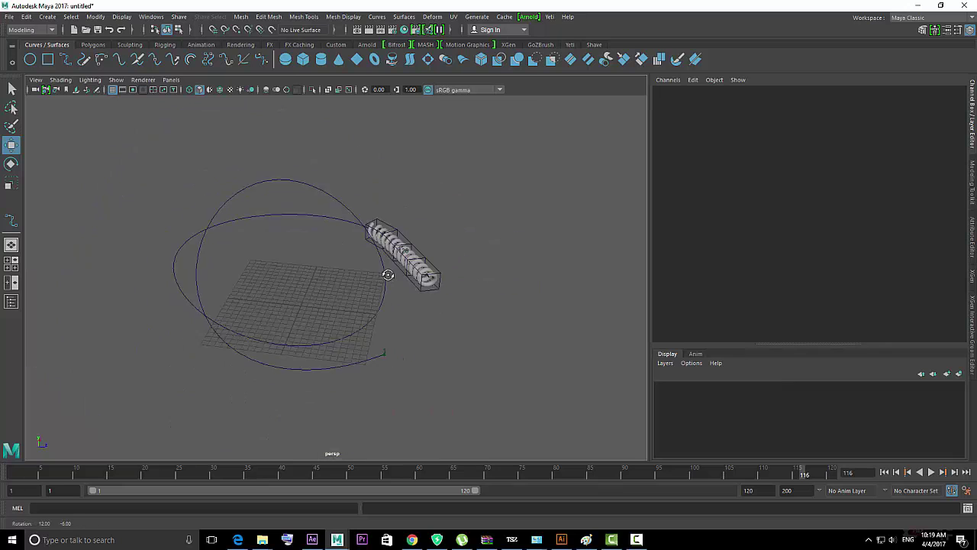
pyautogui.keyDown('alt'); pyautogui.moveTo(468, 323); pyautogui.dragTo(504, 336); pyautogui.keyUp('alt')
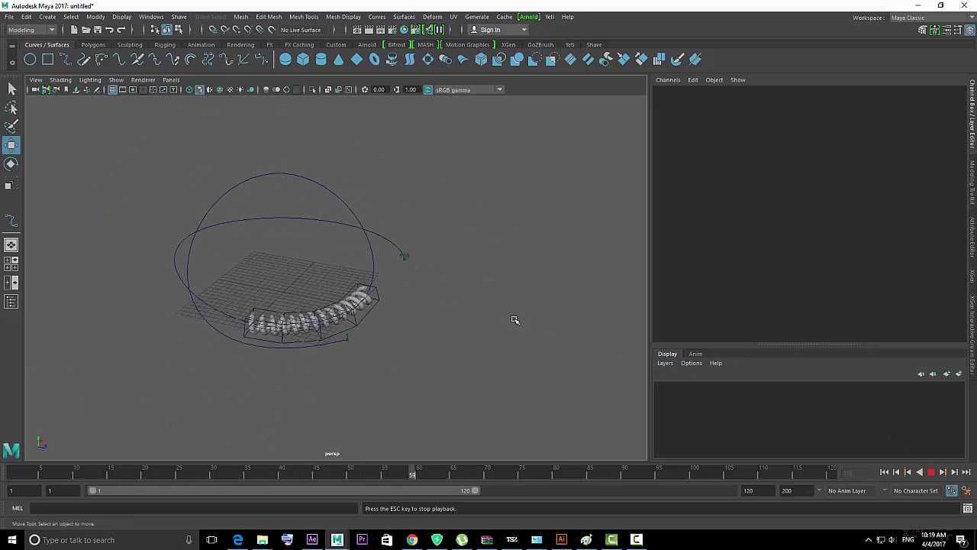
pyautogui.moveTo(372, 321)
pyautogui.keyDown('alt'); pyautogui.mouseDown()
pyautogui.moveTo(306, 319)
pyautogui.moveTo(301, 328)
pyautogui.moveTo(405, 292)
pyautogui.moveTo(413, 279)
pyautogui.moveTo(408, 290)
pyautogui.moveTo(473, 305)
pyautogui.mouseUp(); pyautogui.keyUp('alt')
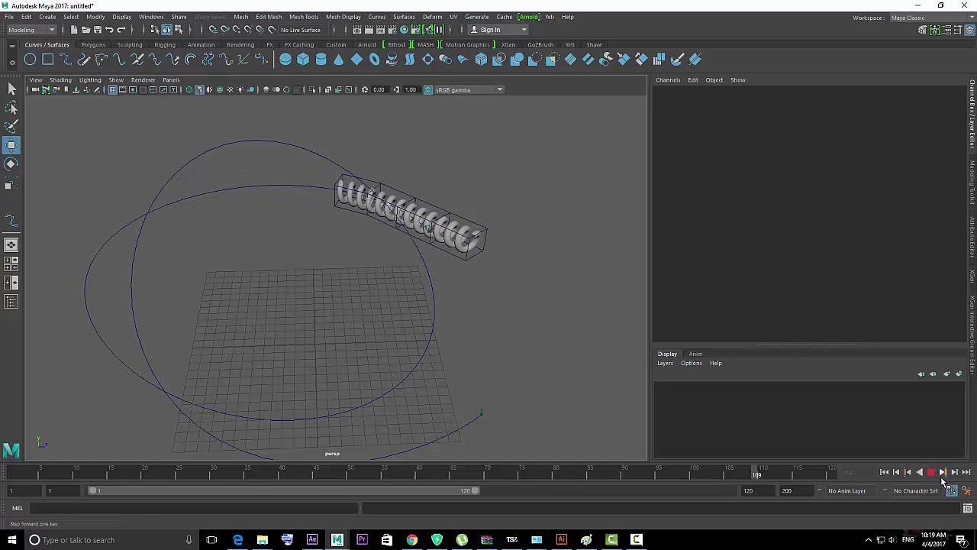
# - Stop playback and inspect the curves and spring from a new angle
pyautogui.click(928, 471)
pyautogui.moveTo(397, 336)
pyautogui.keyDown('alt'); pyautogui.mouseDown()
pyautogui.moveTo(438, 316)
pyautogui.moveTo(483, 252)
pyautogui.moveTo(464, 255)
pyautogui.mouseUp(); pyautogui.keyUp('alt')
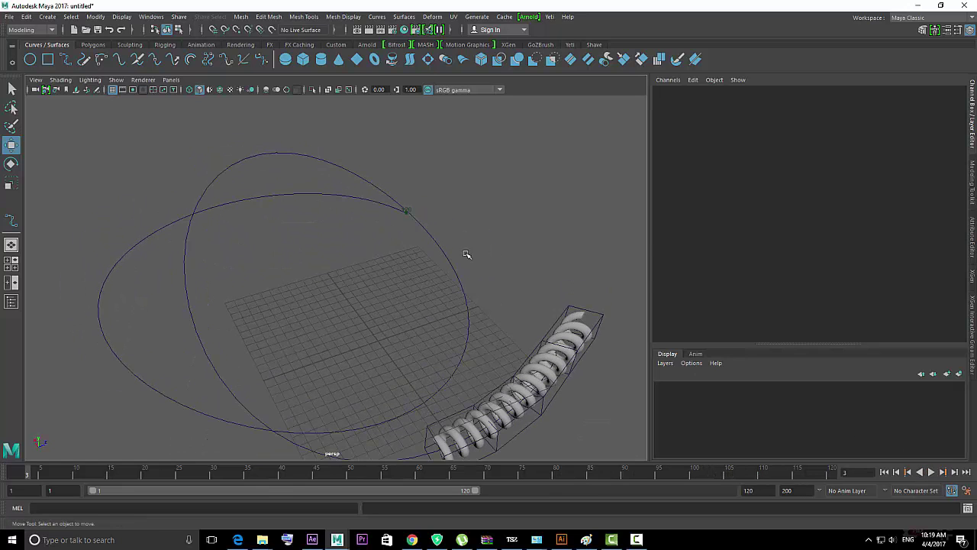
pyautogui.click(430, 270)
pyautogui.scroll(-3, 436, 277)
pyautogui.click(430, 276)
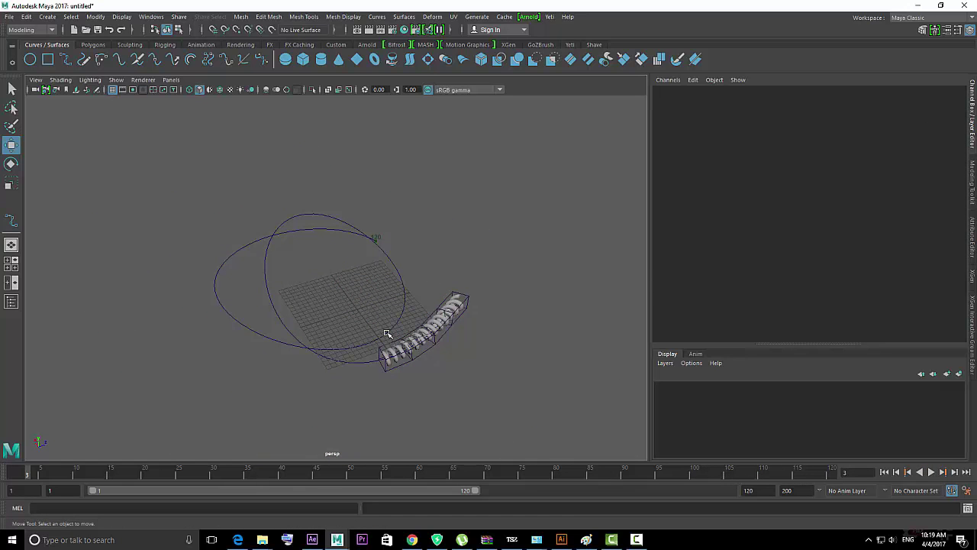
pyautogui.scroll(4, 428, 333)
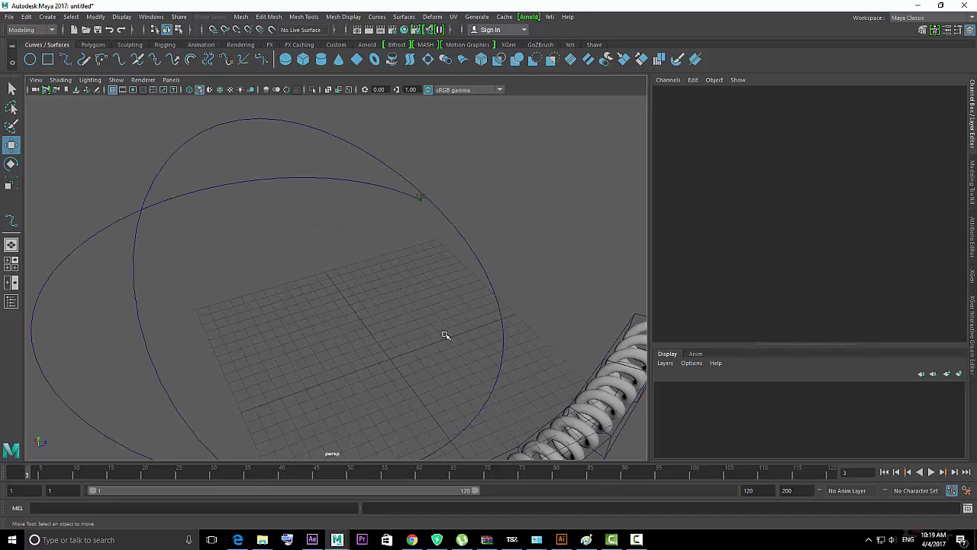
pyautogui.scroll(-1, 435, 306)
# - Hide the path curve and the ffd1Lattice with Ctrl+H, leaving only the spring visible
pyautogui.moveTo(442, 253); pyautogui.dragTo(443, 255)
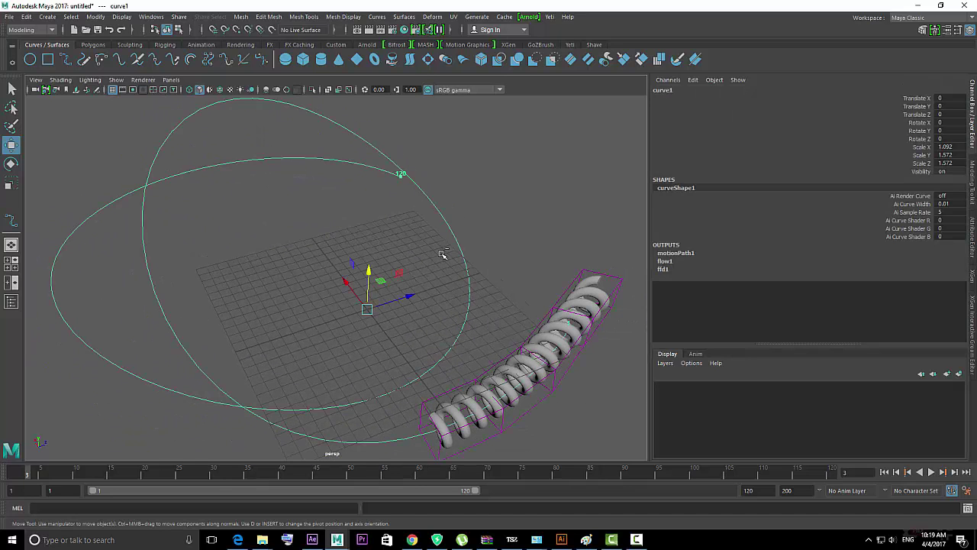
pyautogui.hotkey('ctrl', 'h')
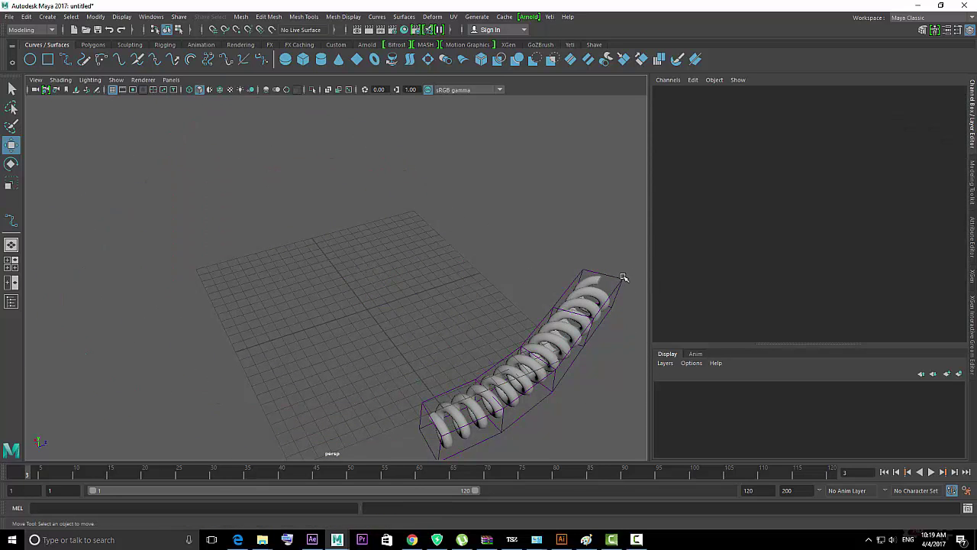
pyautogui.click(622, 278)
pyautogui.hotkey('ctrl', 'h')
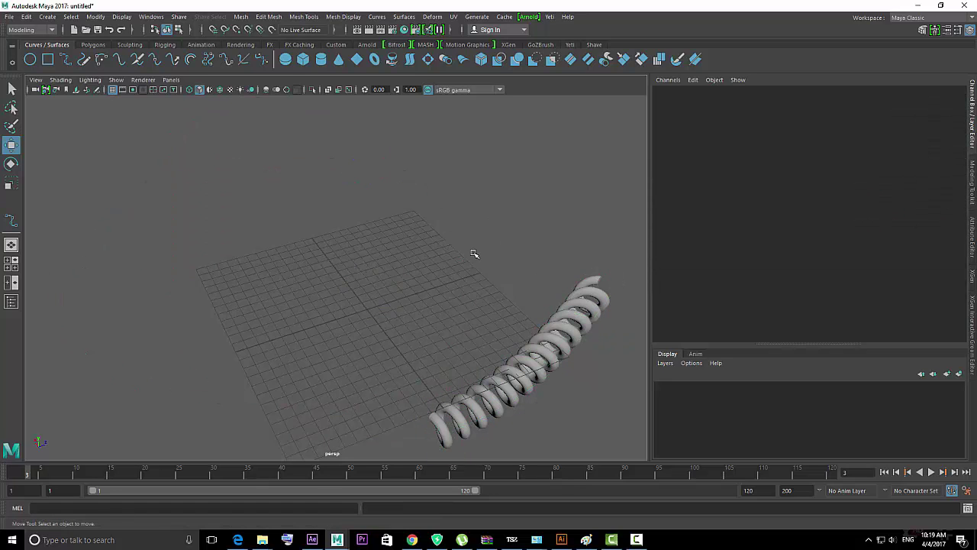
pyautogui.keyDown('alt'); pyautogui.moveTo(444, 267); pyautogui.dragTo(336, 226); pyautogui.keyUp('alt')
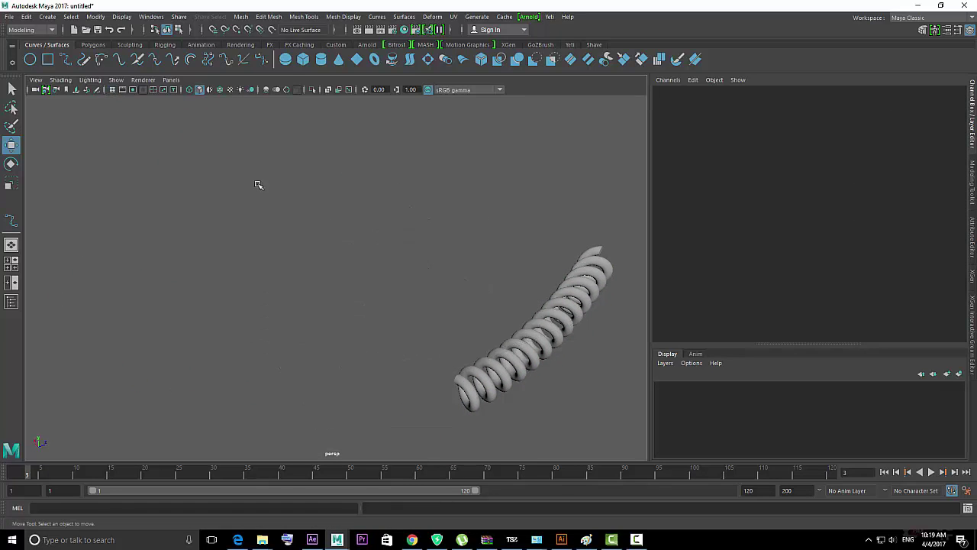